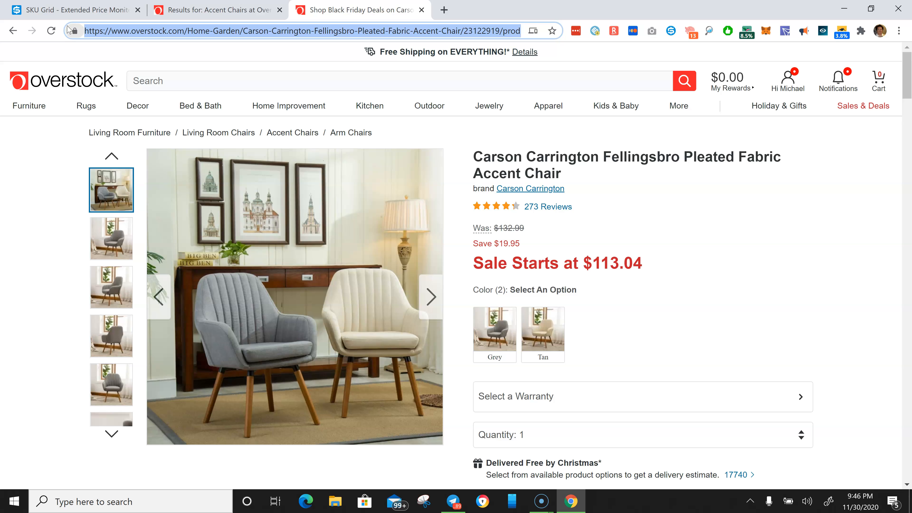
- Open the SKU Grid Lister, dismissing the dashboard popup, to reach the Single Fetch page
click(46, 11)
click(650, 120)
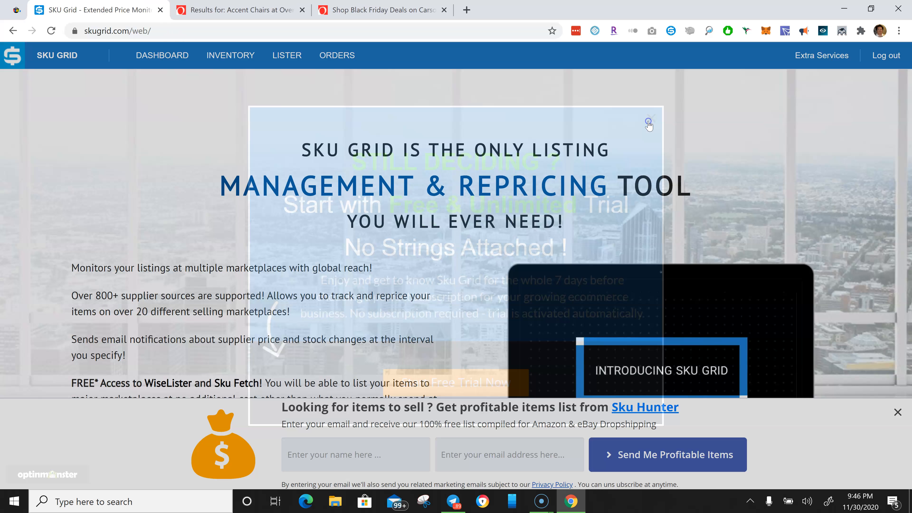
click(286, 63)
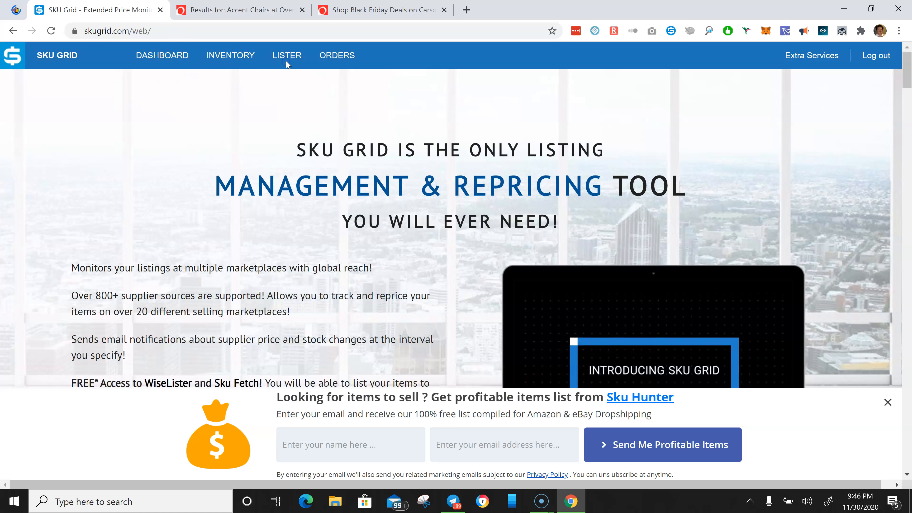
click(286, 57)
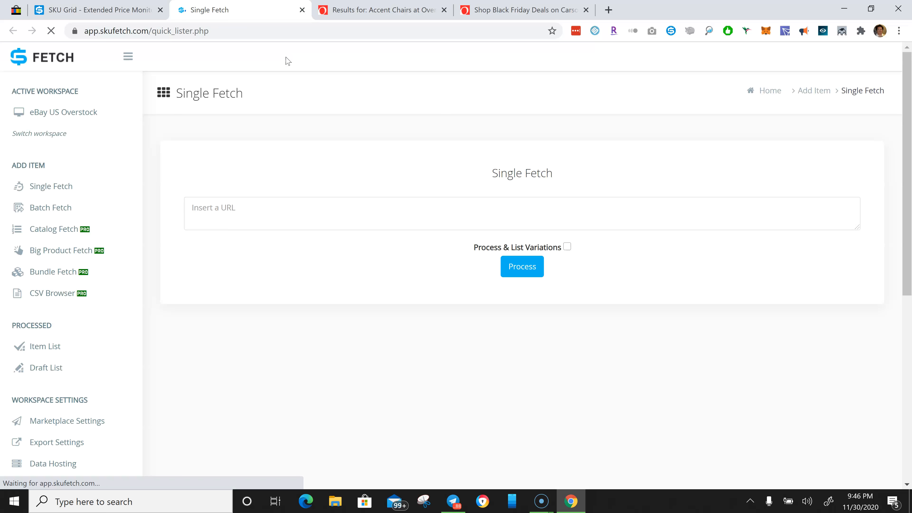
- Paste the Overstock accent chair product URL into Single Fetch with Process & List Variations checked, and process it
click(284, 212)
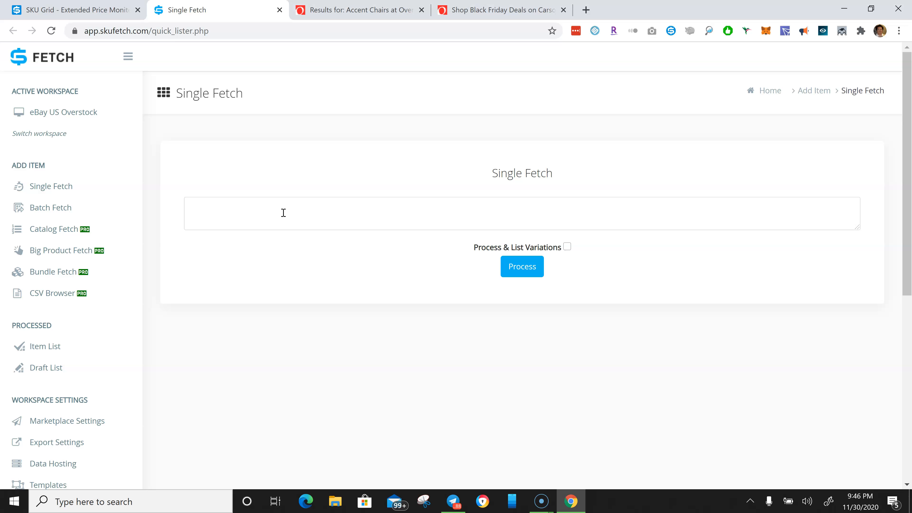
text(https://www.overstock.com/Home-Garden/Carson-Carrington-Fellingsbro-Pleated-Fabric-Accent-Chair/23122919/product.html)
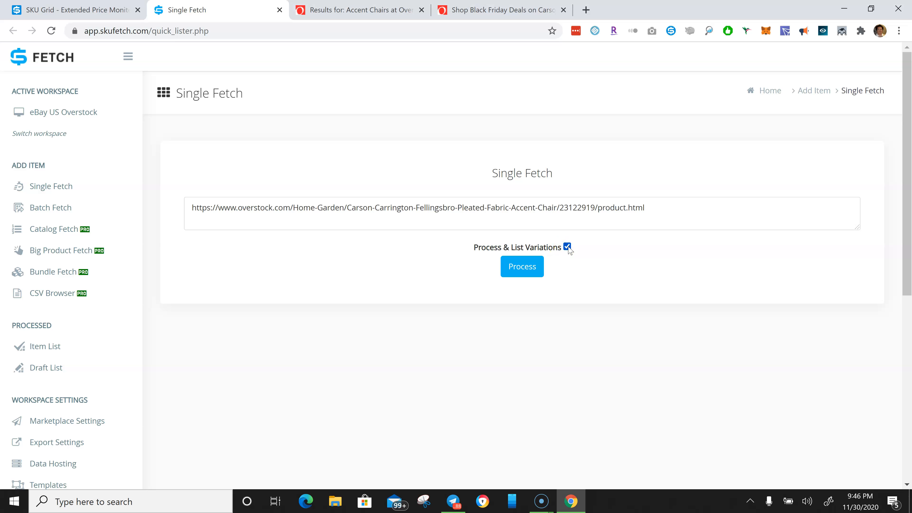
click(518, 272)
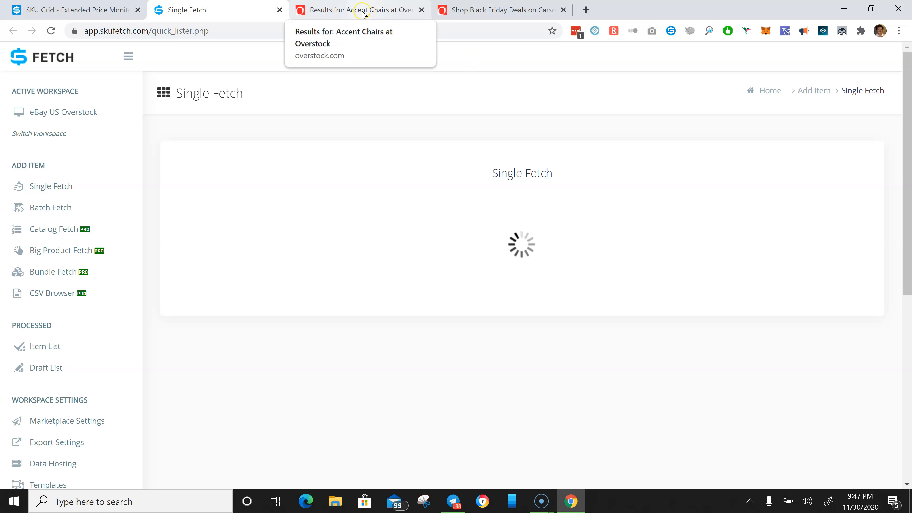
- Compare the chair's Grey and Tan color options and prices on the Overstock product page
click(392, 11)
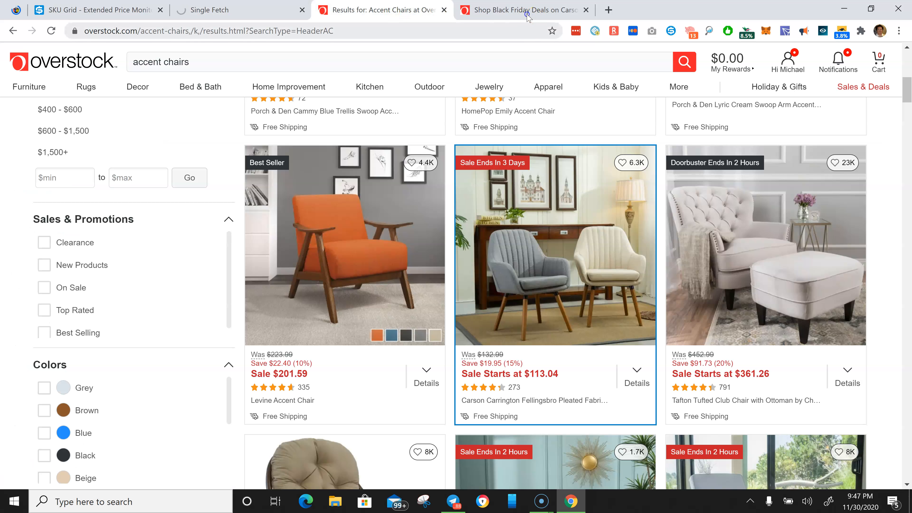
click(525, 10)
mouse_move(391, 3)
mouse_down()
mouse_move(362, 6)
mouse_move(386, 15)
mouse_up()
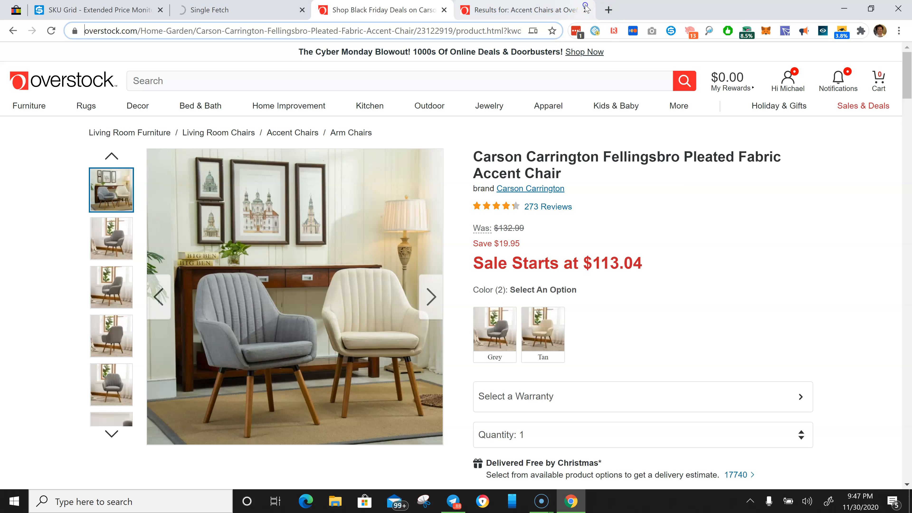
click(570, 8)
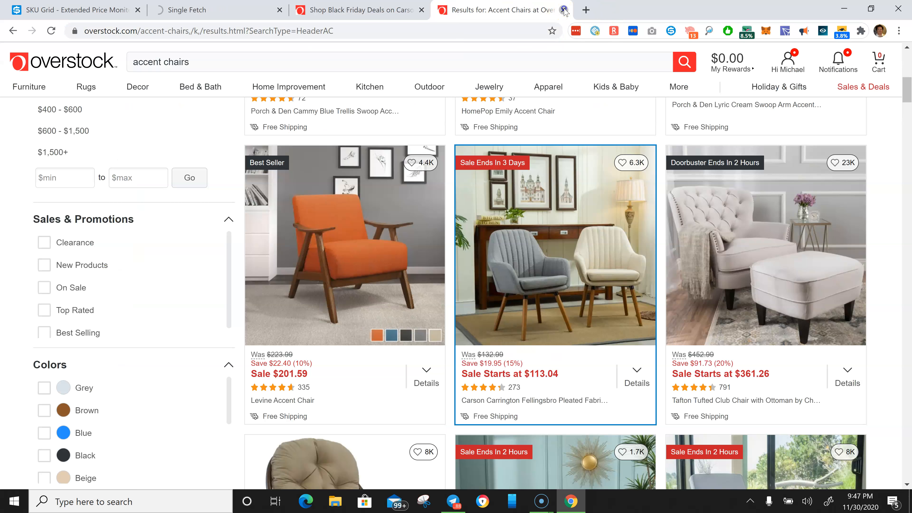
click(564, 11)
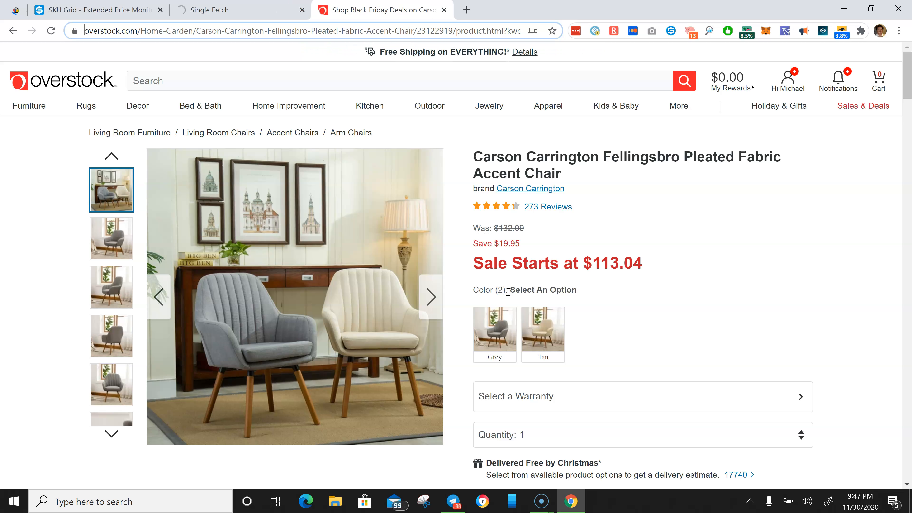
click(498, 332)
click(536, 336)
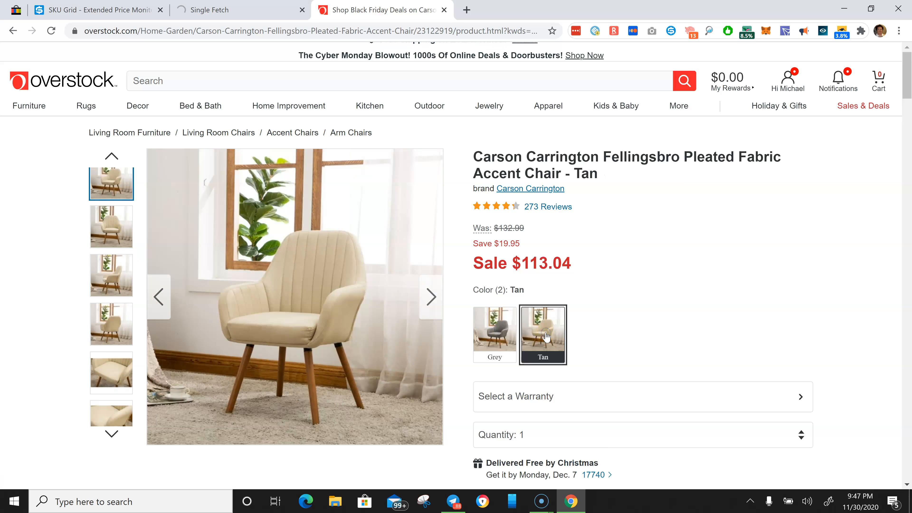
click(493, 339)
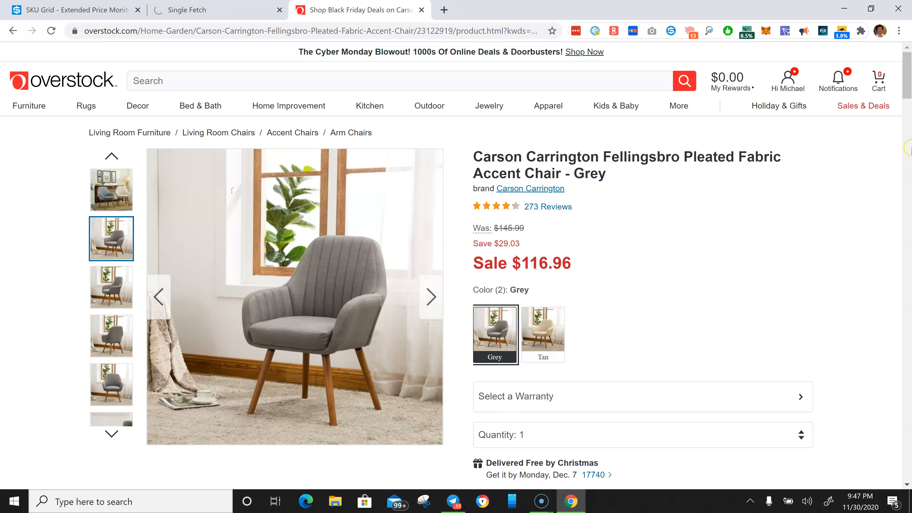
- Check the quantity options available for the Grey and Tan variations
drag(906, 77, 902, 99)
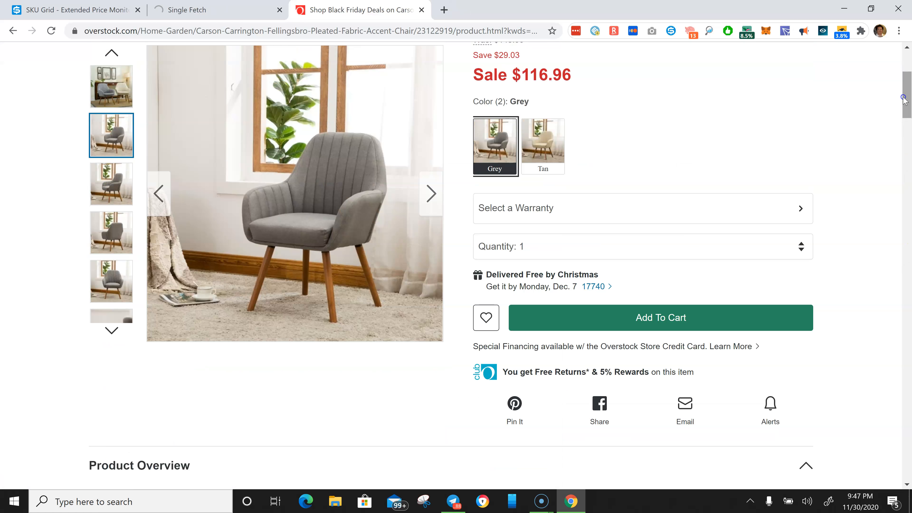
click(800, 256)
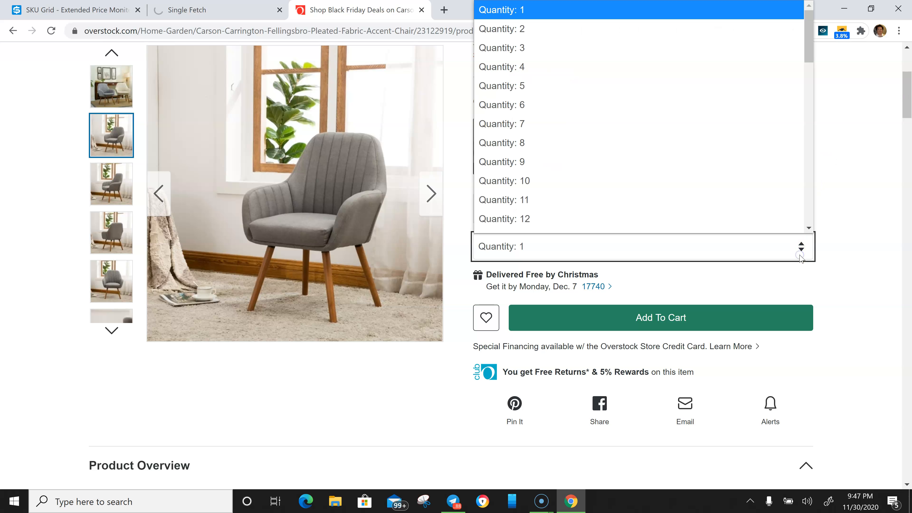
mouse_move(809, 42)
mouse_down()
mouse_move(803, 172)
mouse_move(808, 44)
mouse_up()
click(859, 146)
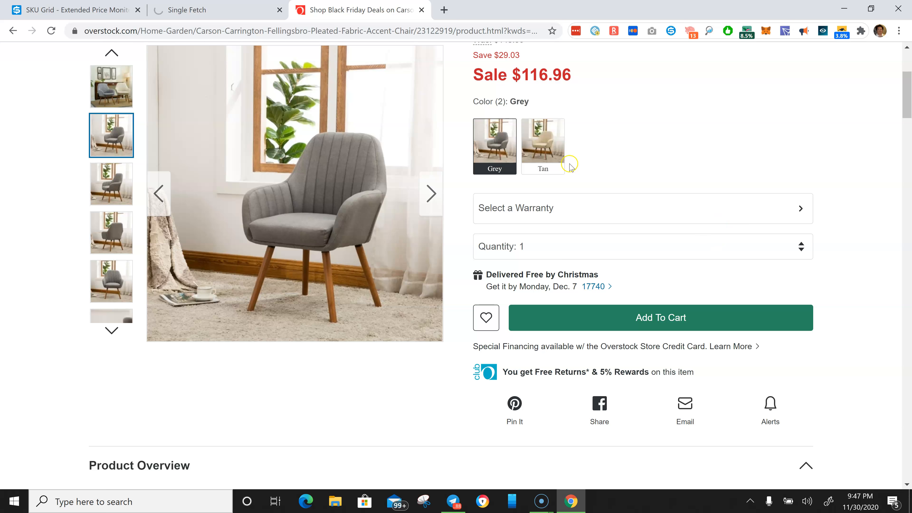
click(570, 163)
click(800, 245)
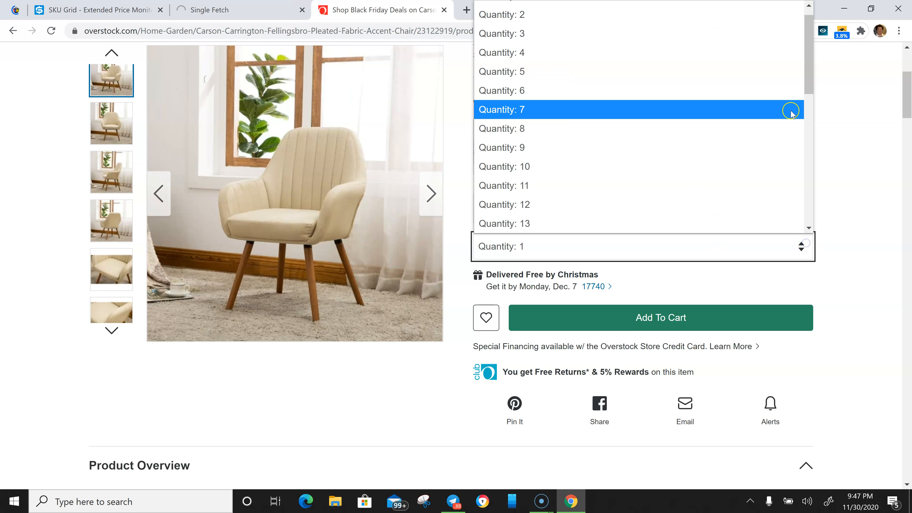
mouse_move(806, 68)
mouse_down()
mouse_move(805, 223)
mouse_move(807, 58)
mouse_up()
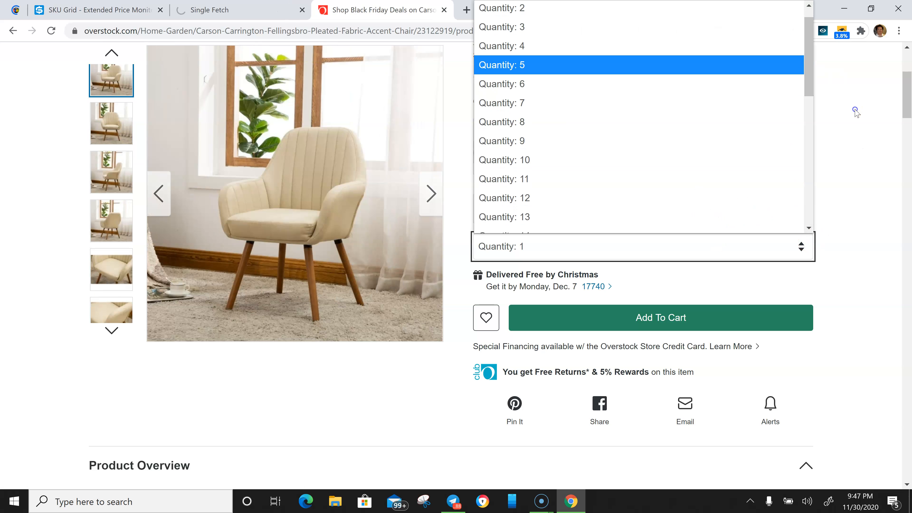
click(857, 111)
scroll(905, 73, up, 5)
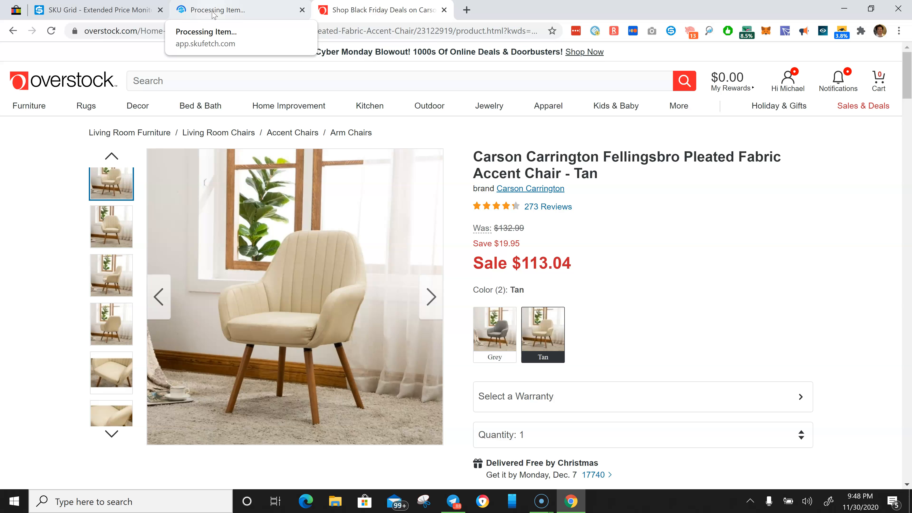
- Expand the fetched item's Listing Information section to show the item specifics
click(213, 11)
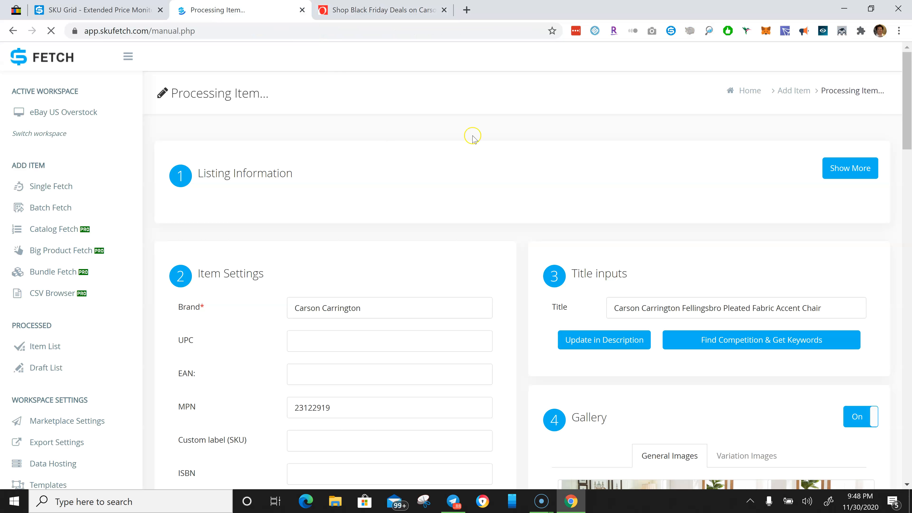
mouse_move(908, 99)
mouse_down()
mouse_move(911, 119)
mouse_move(908, 96)
mouse_up()
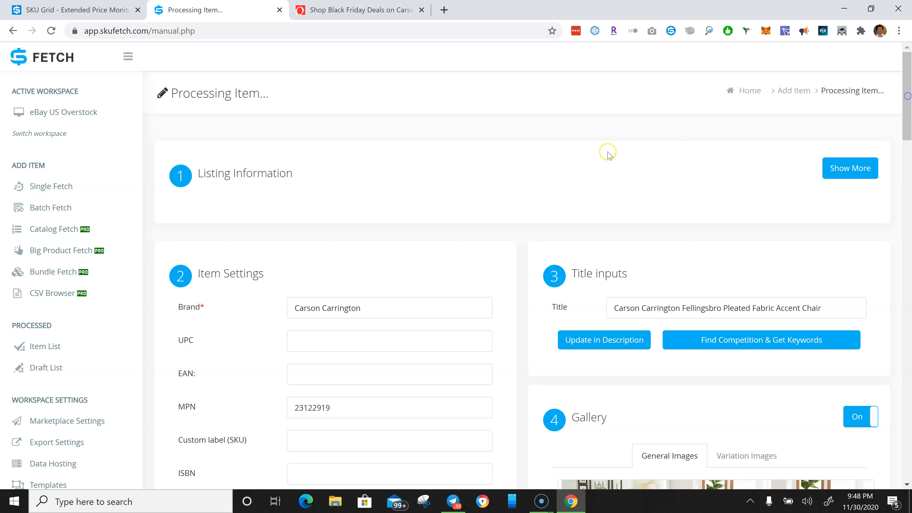
click(853, 172)
drag(908, 80, 902, 157)
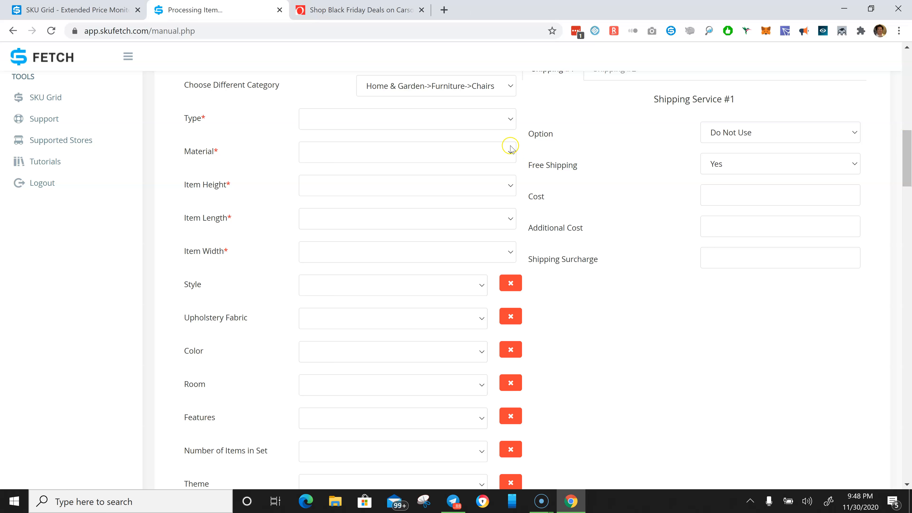
- Set the item Type to Accent Chair
click(498, 120)
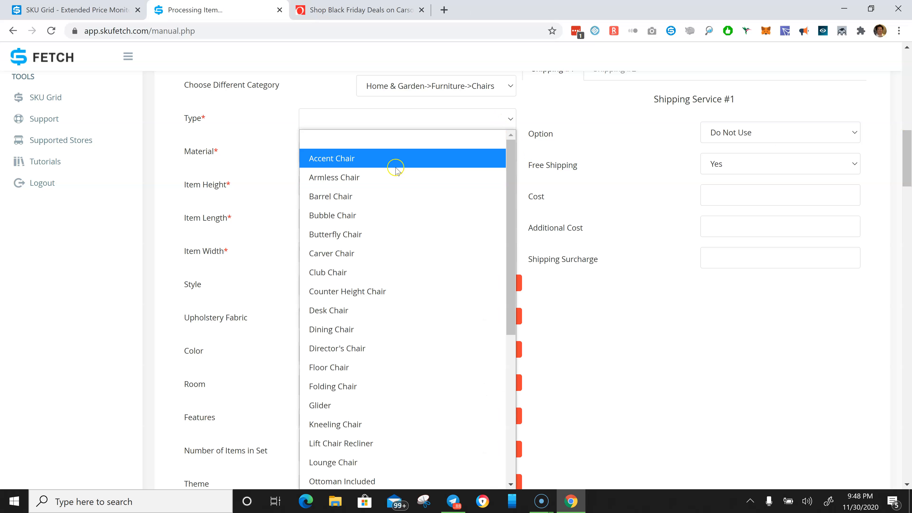
click(391, 163)
click(503, 154)
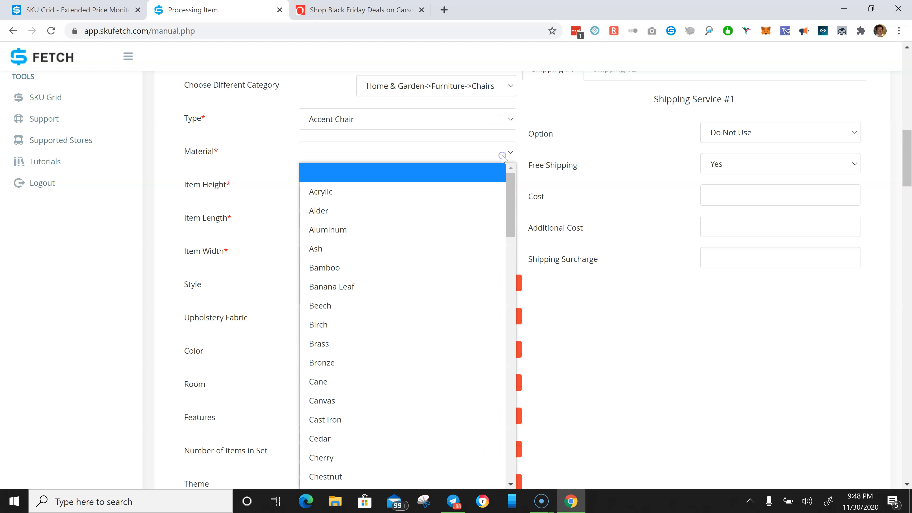
- Copy the Material value "Wood, Fabric" from the Overstock product specifications
click(325, 10)
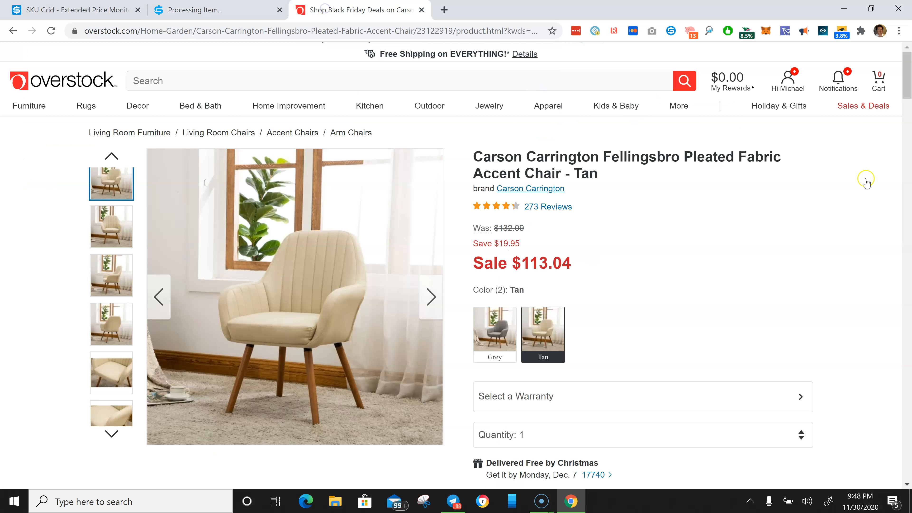
drag(906, 72, 905, 132)
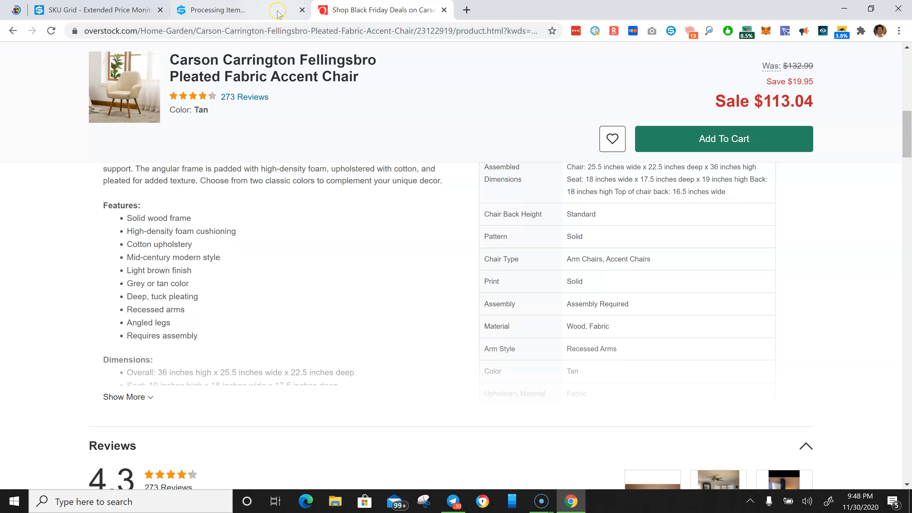
click(247, 12)
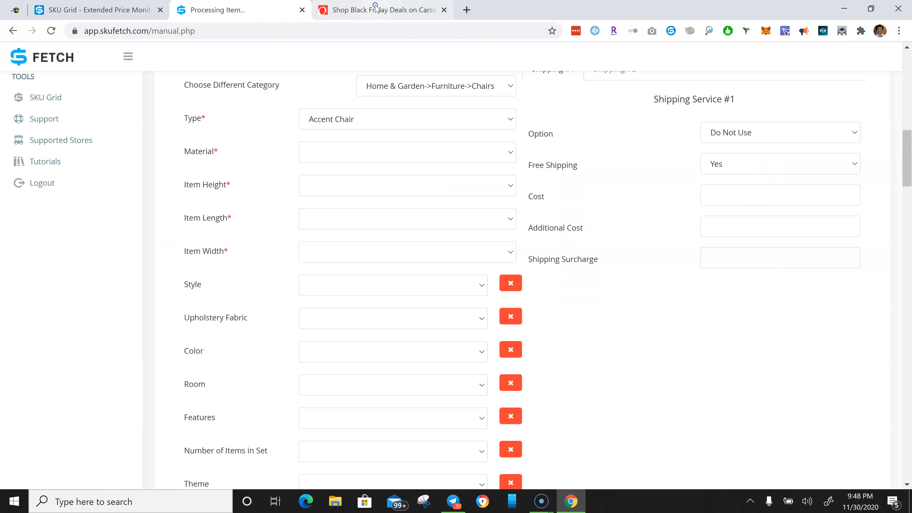
click(344, 12)
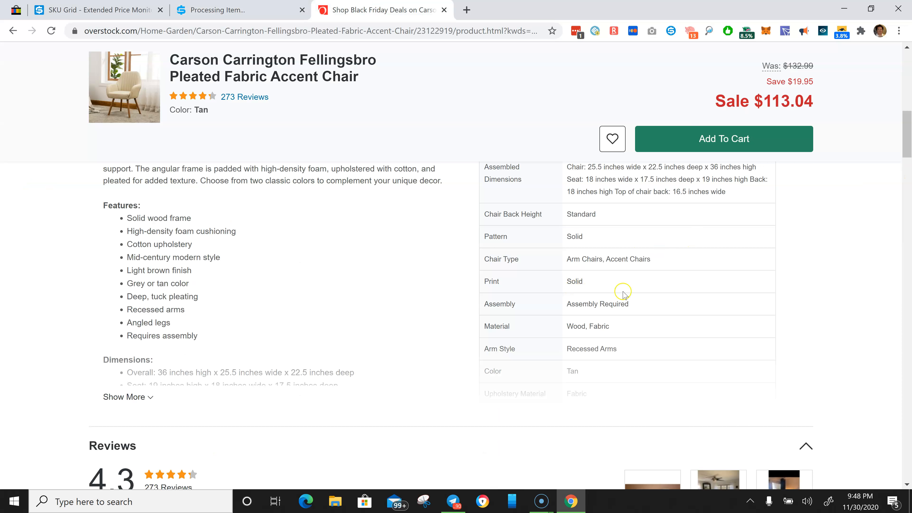
drag(611, 326, 565, 325)
key(ctrl+c)
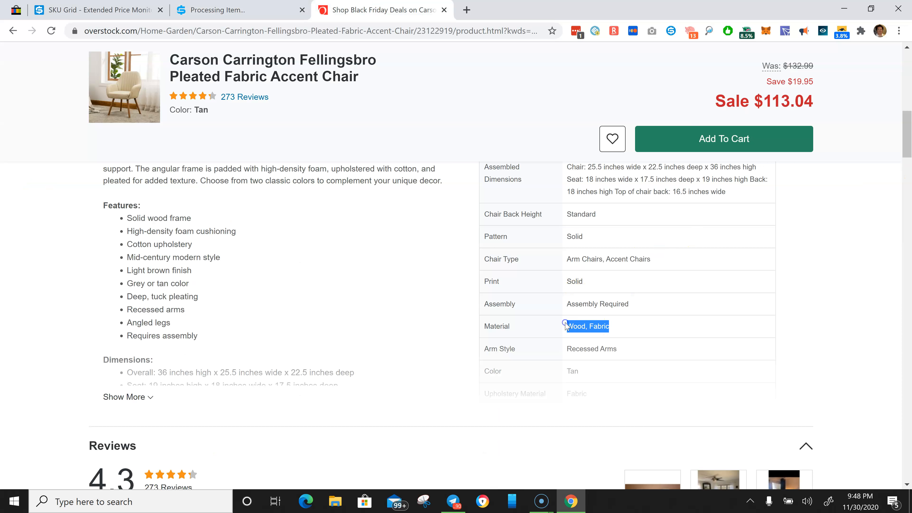
- Enter a custom Material value of "Wood, Fabric" for the item
click(198, 11)
click(364, 159)
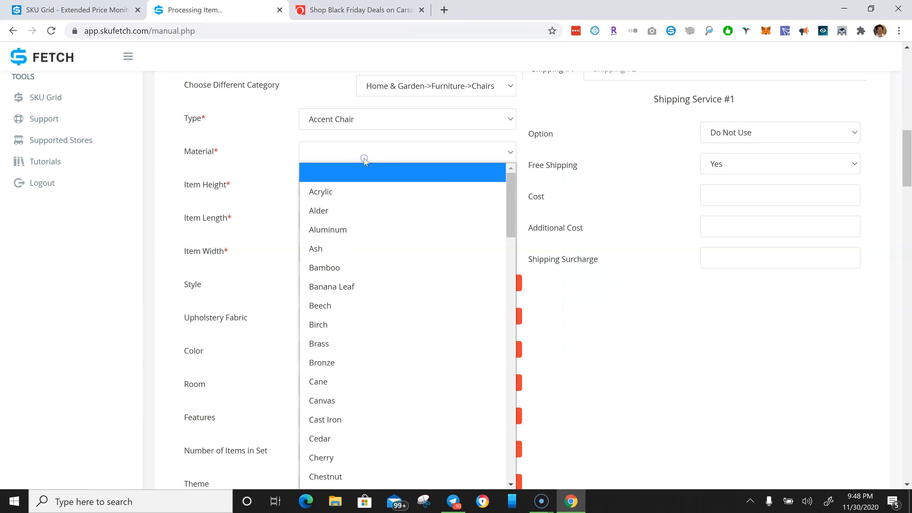
drag(511, 208, 507, 454)
drag(905, 162, 892, 184)
scroll(892, 184, up, 3)
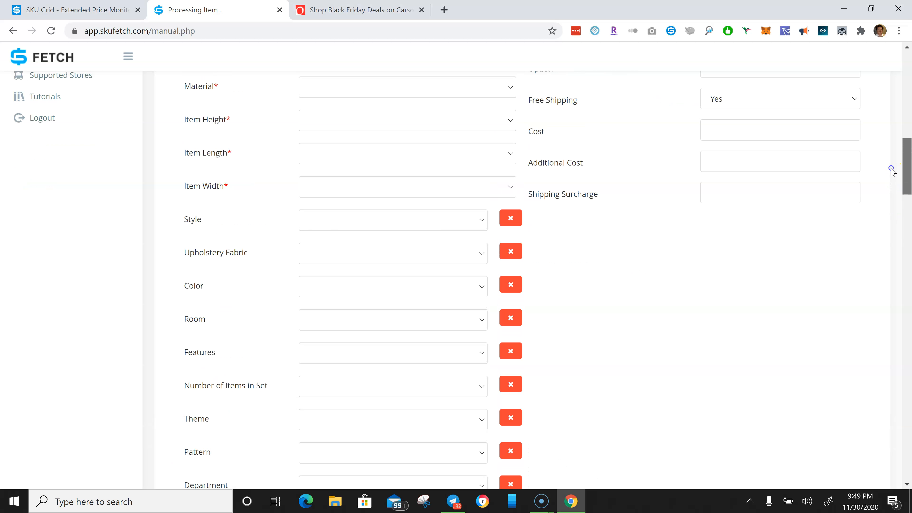
click(510, 93)
drag(511, 201, 498, 471)
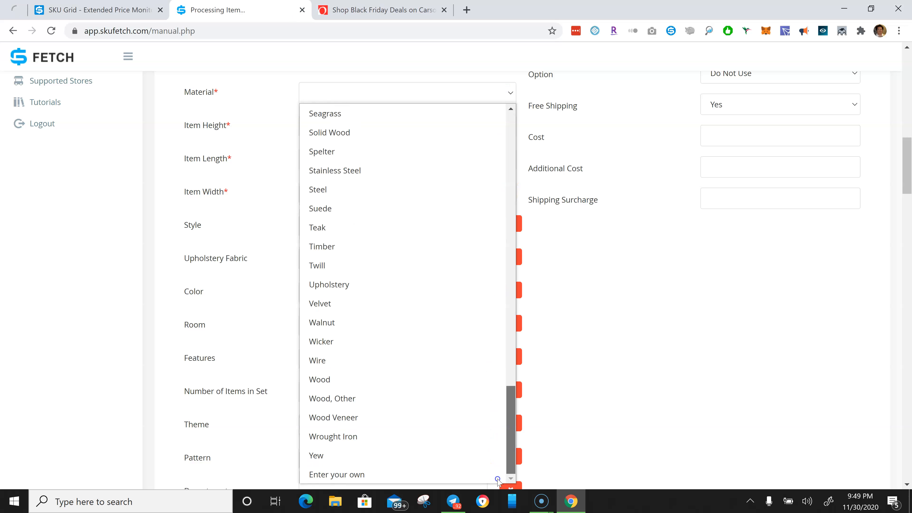
click(390, 474)
key(ctrl+v)
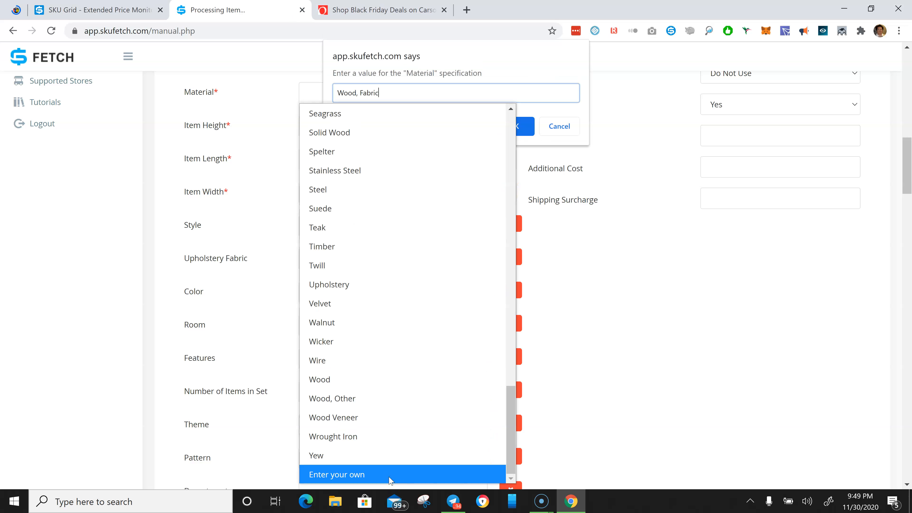
click(522, 125)
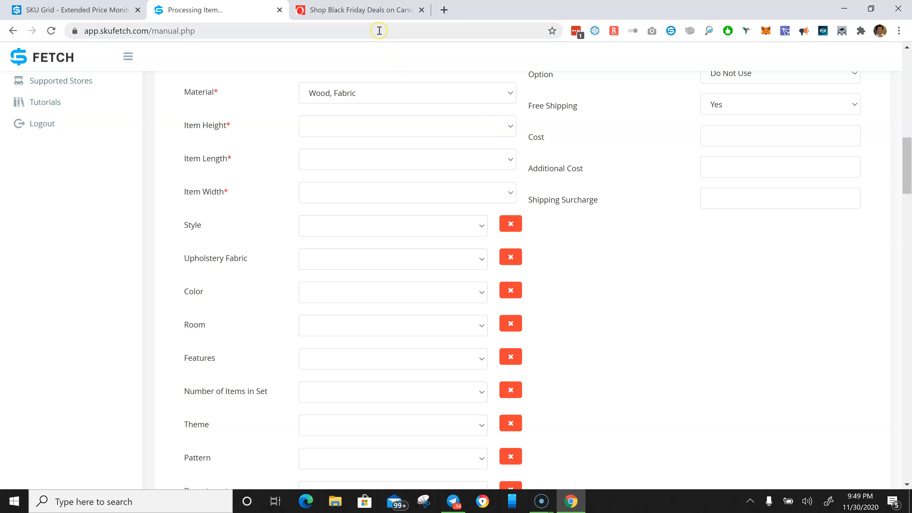
- Expand the Overstock product's dimensions and select the overall height of 36 inches
click(370, 12)
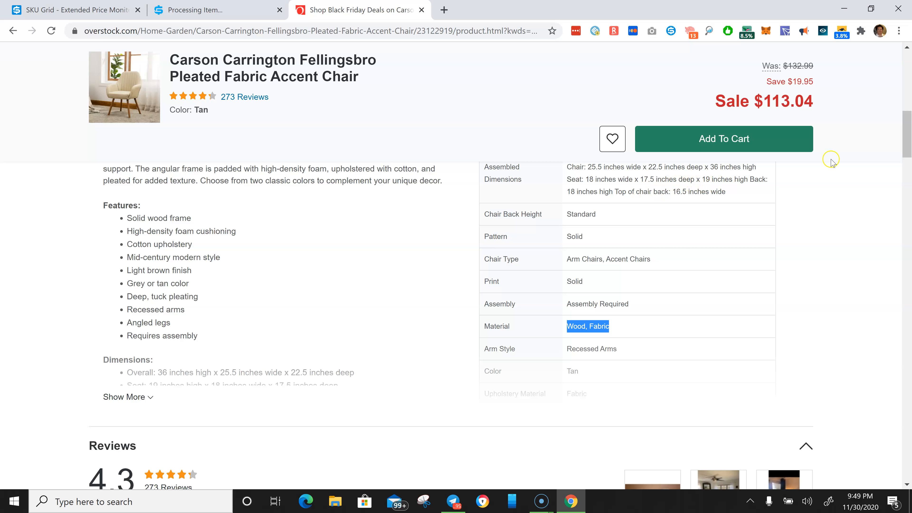
drag(906, 134, 906, 127)
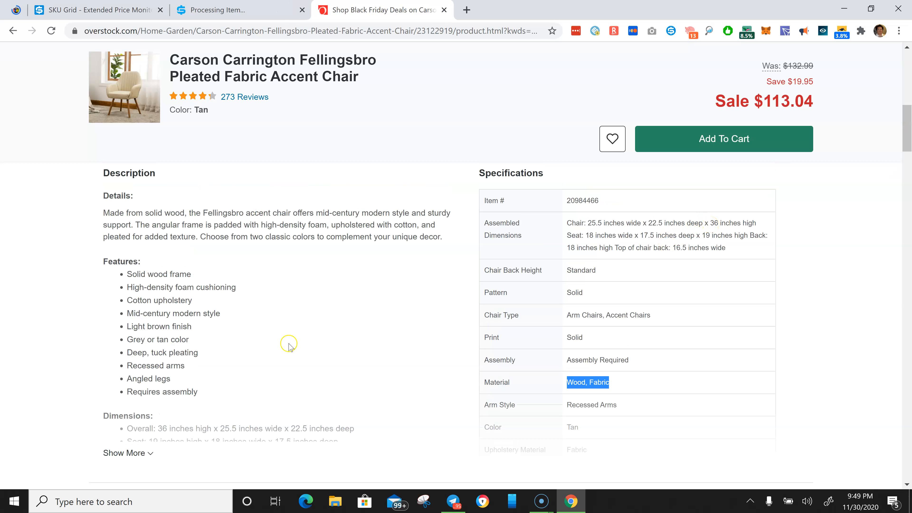
drag(907, 124, 906, 130)
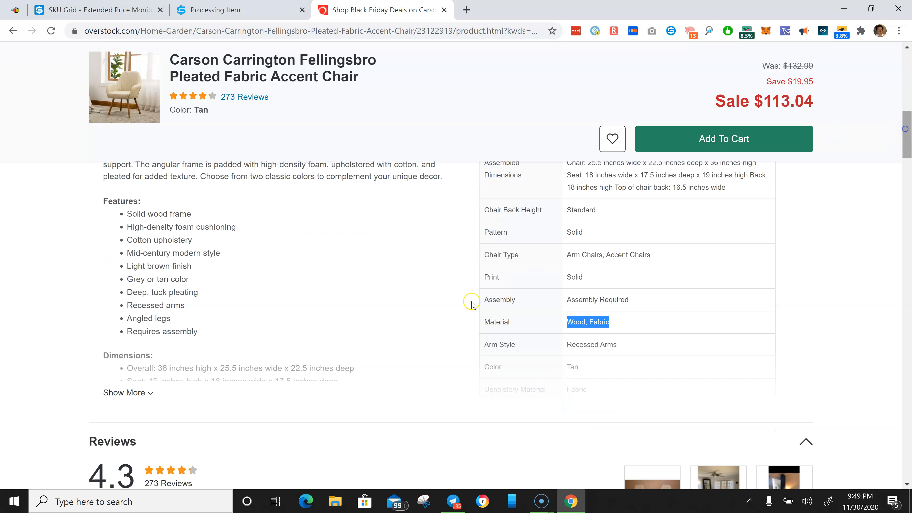
click(121, 393)
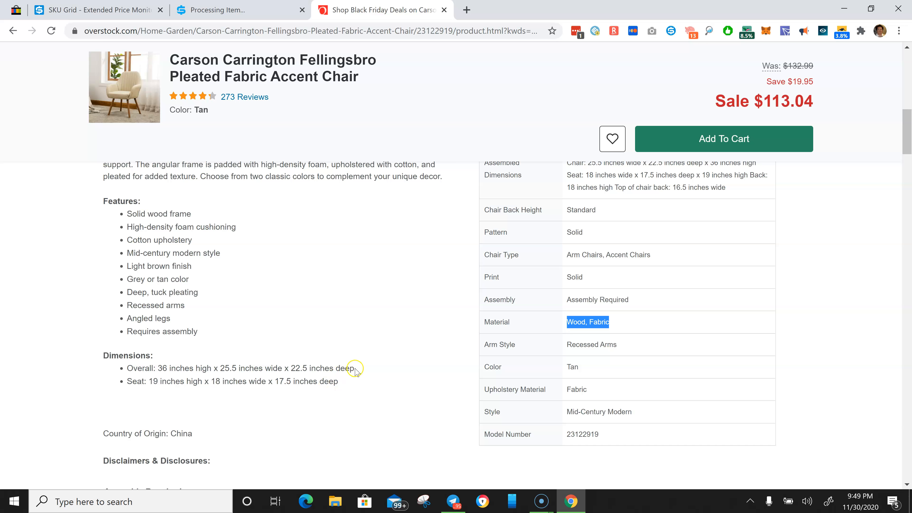
drag(353, 368, 345, 368)
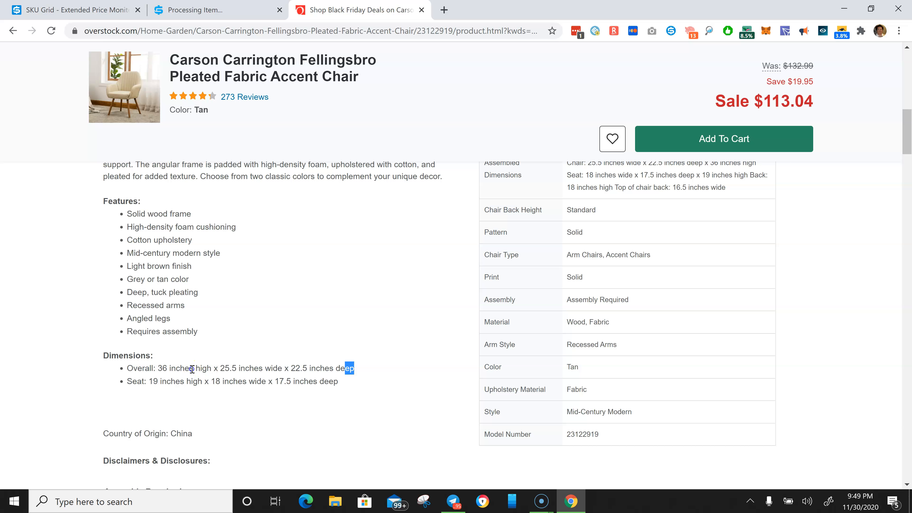
drag(193, 368, 158, 370)
- Set the Item Height to 36 in
click(201, 7)
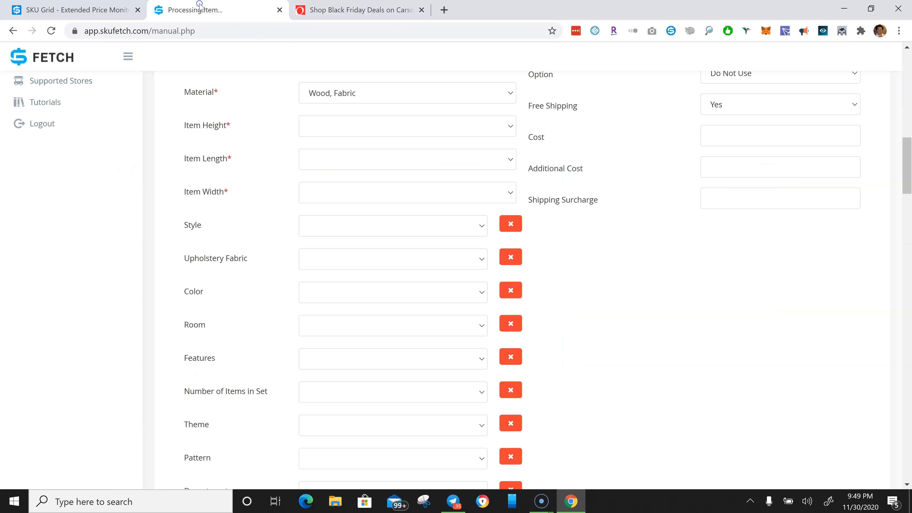
click(375, 128)
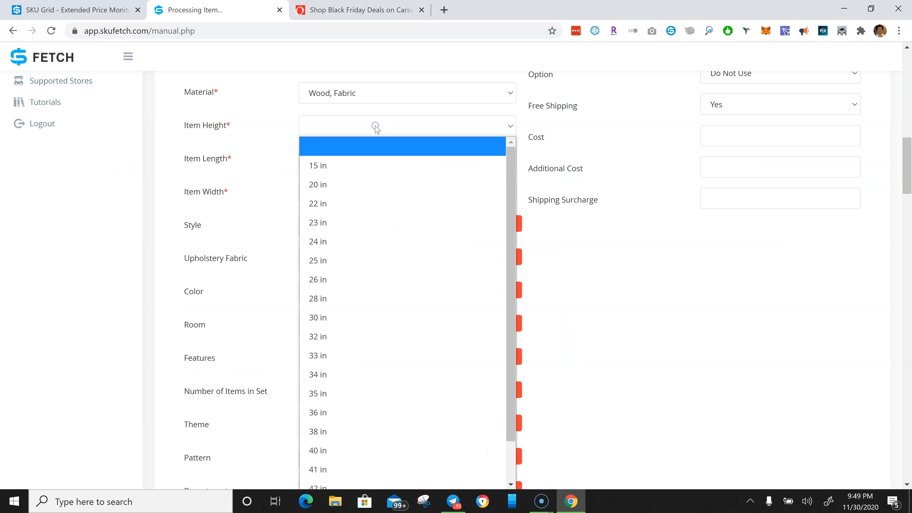
drag(512, 225, 513, 282)
click(307, 366)
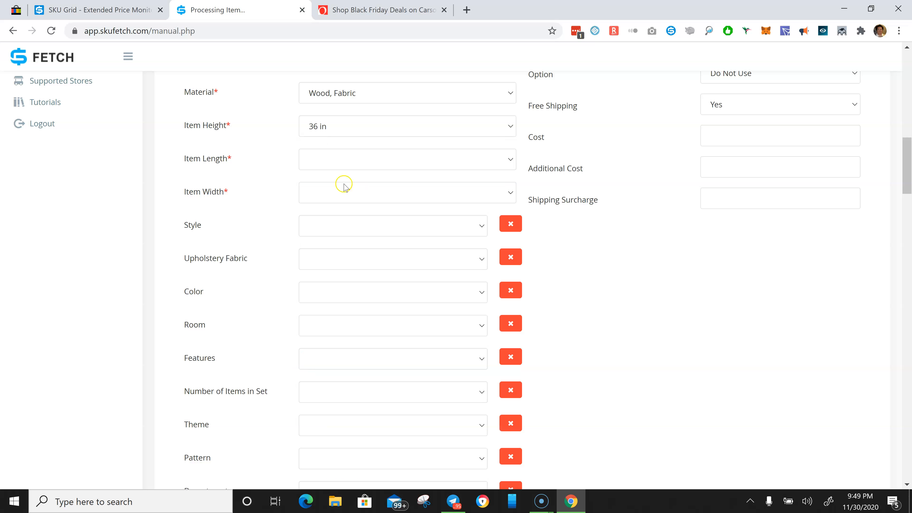
- Set the Item Length to 25 in
click(345, 161)
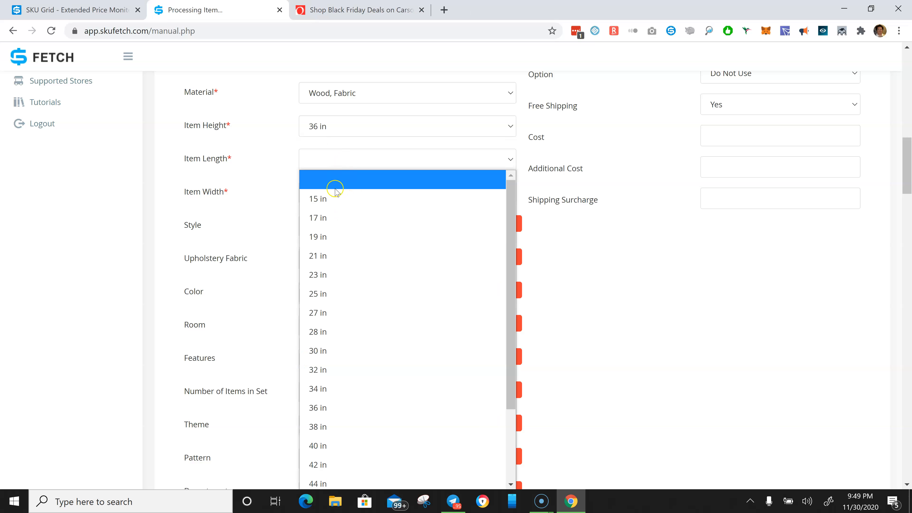
click(342, 10)
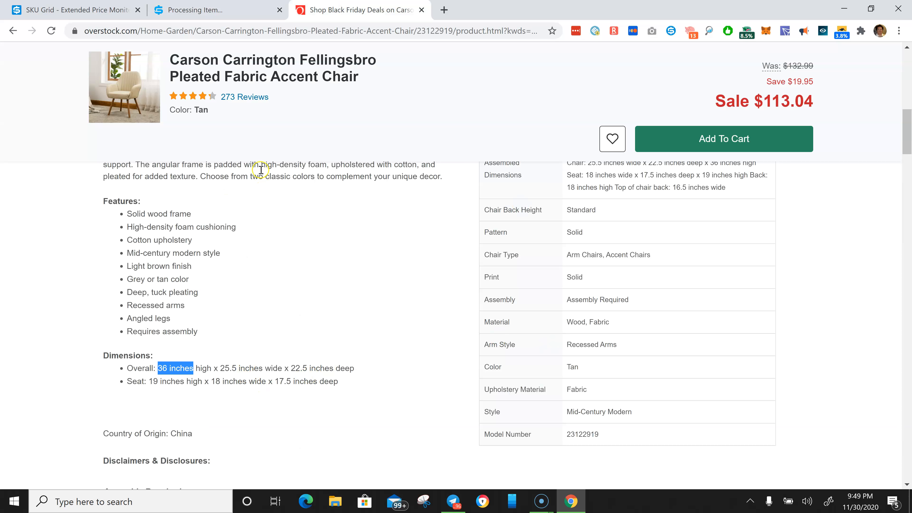
click(234, 9)
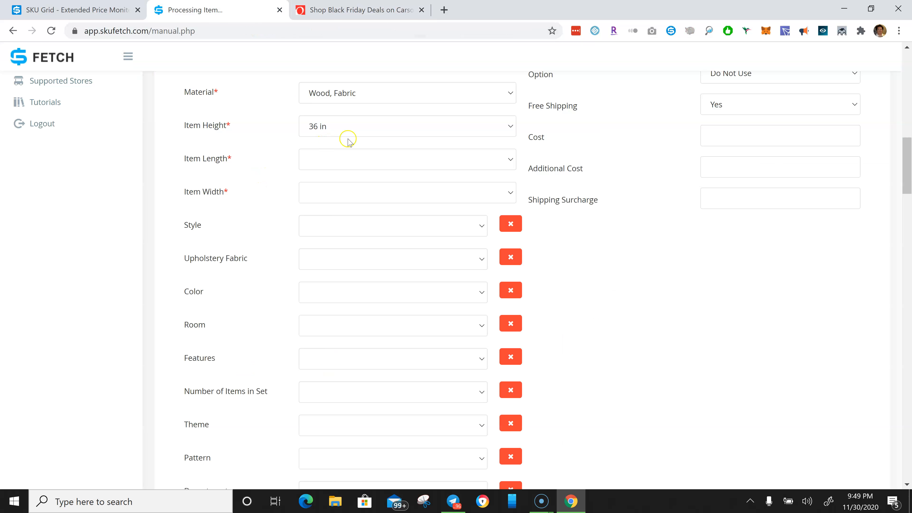
click(313, 10)
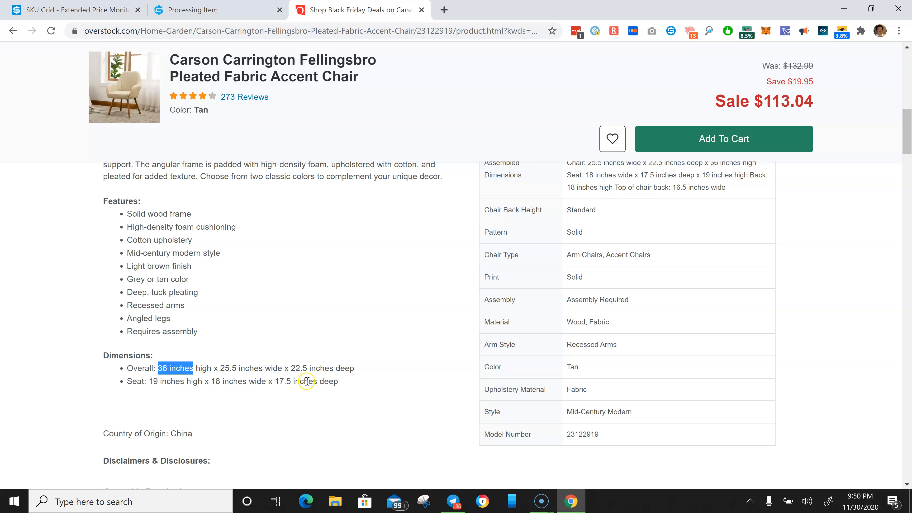
click(222, 10)
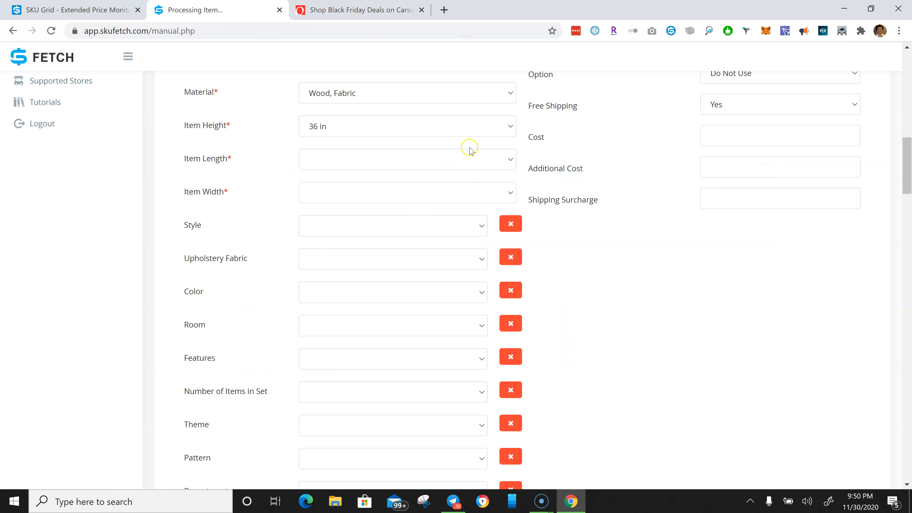
click(504, 167)
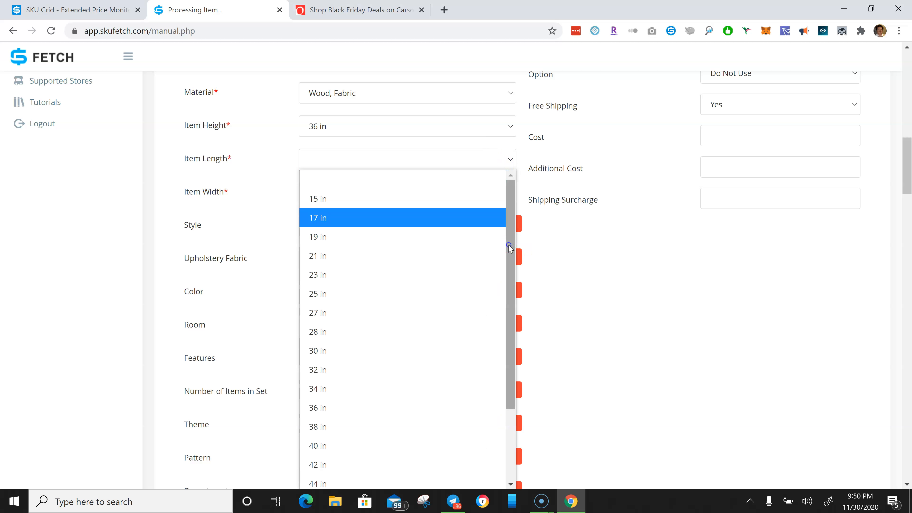
drag(509, 245, 510, 260)
click(311, 277)
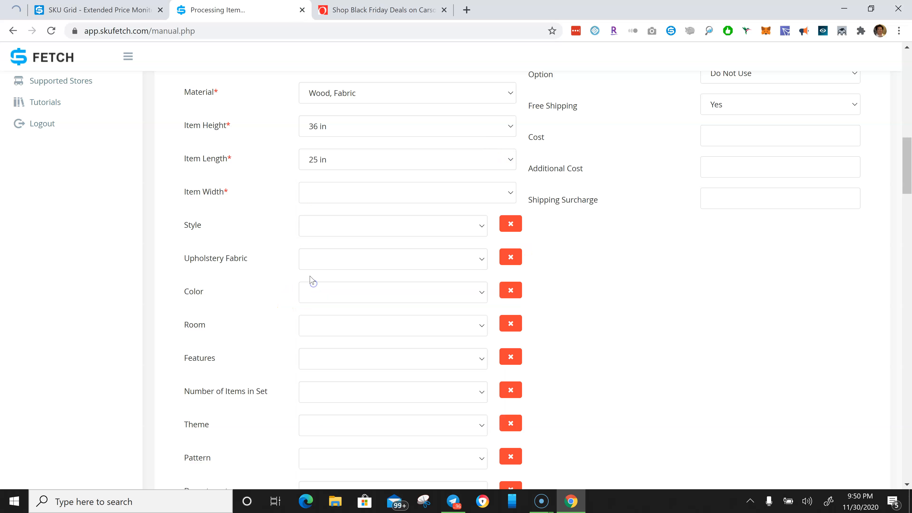
- Set the Item Width to 25 in
click(327, 194)
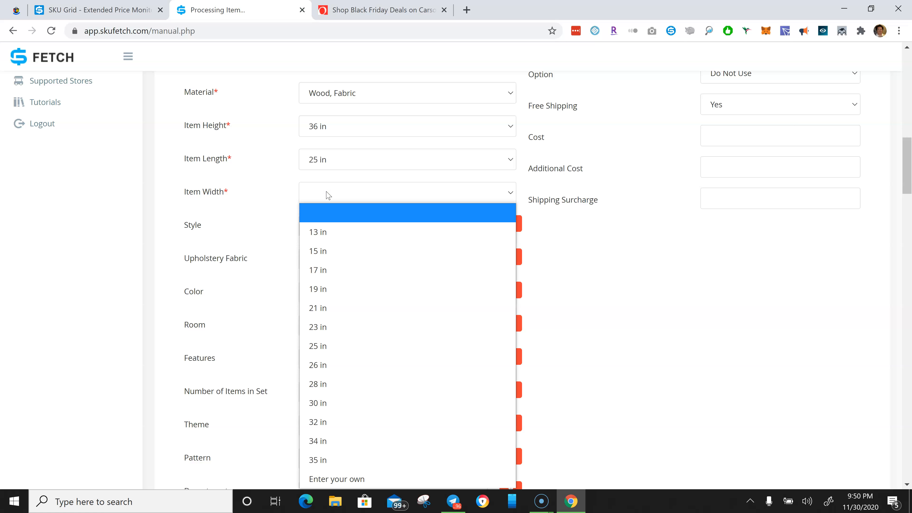
click(363, 10)
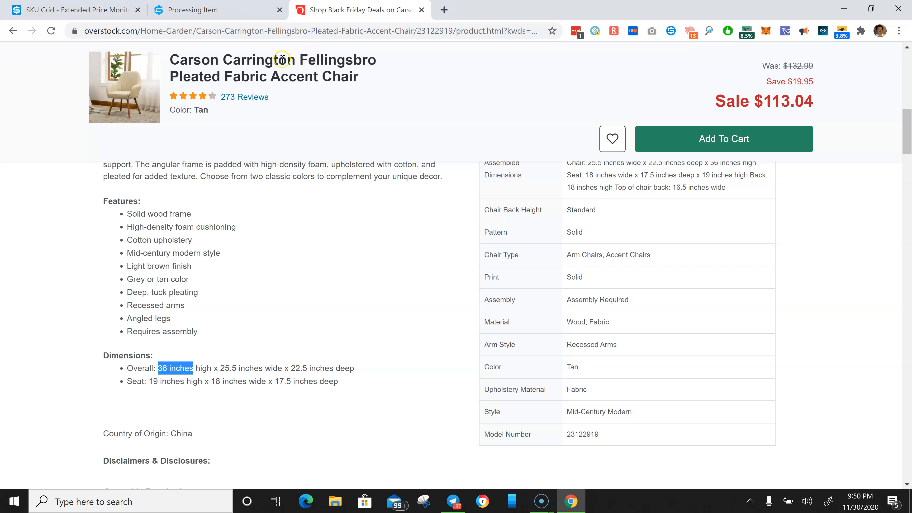
click(235, 18)
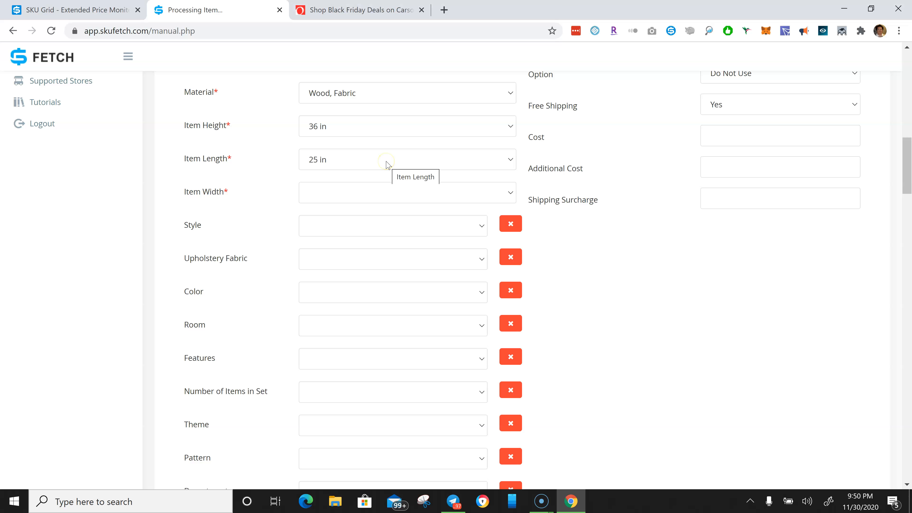
click(347, 11)
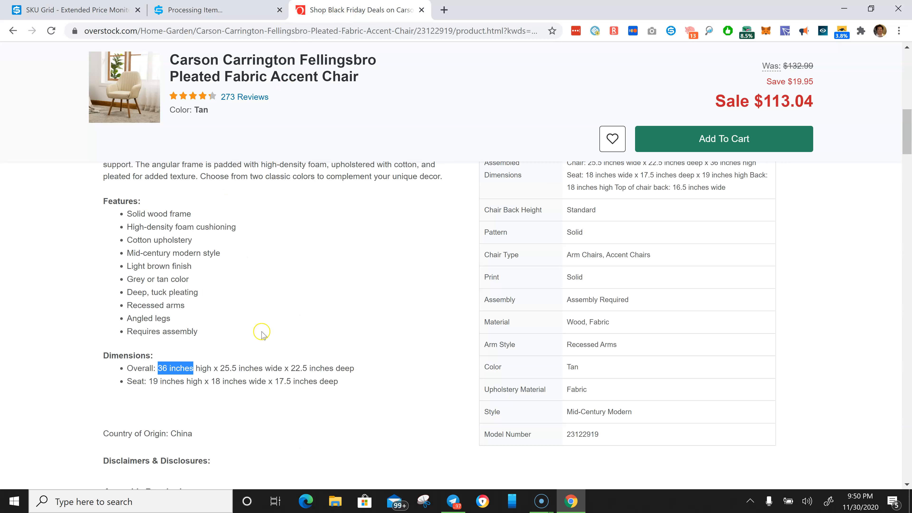
click(212, 9)
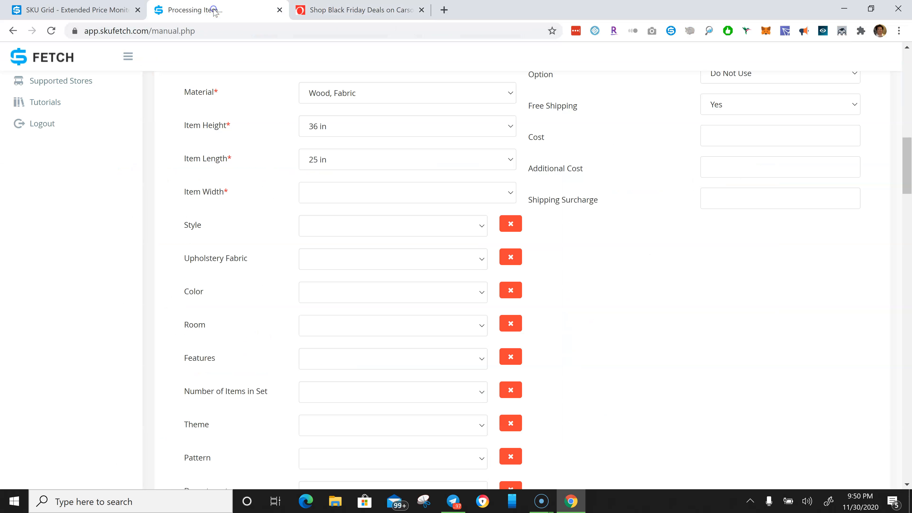
click(340, 192)
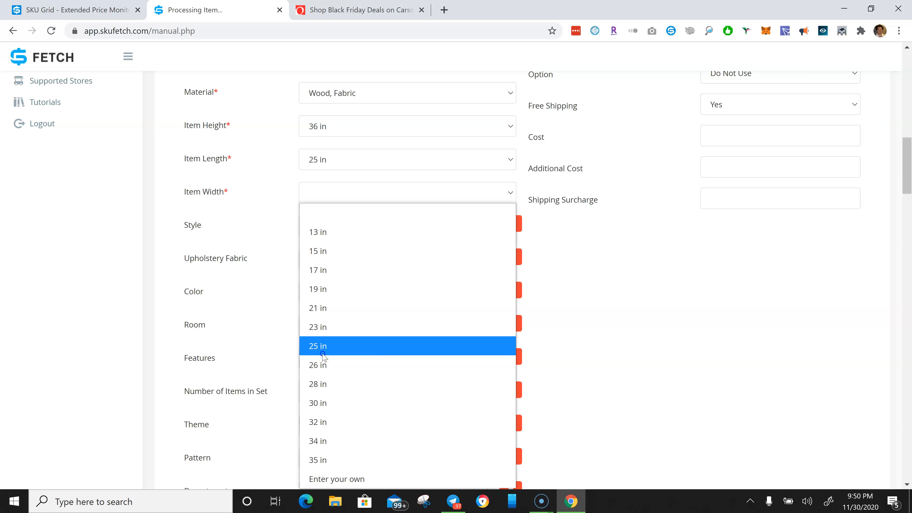
click(317, 347)
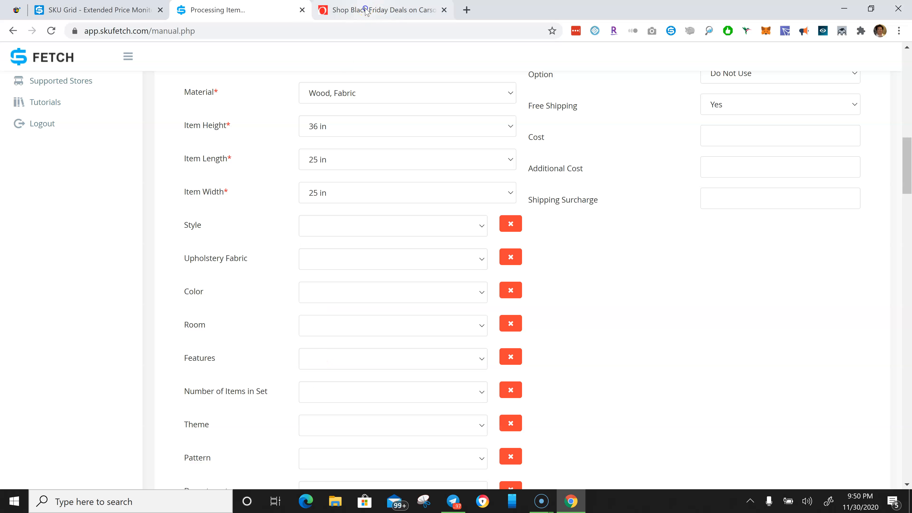
- Enter a custom Item Length value of 22 in
click(365, 11)
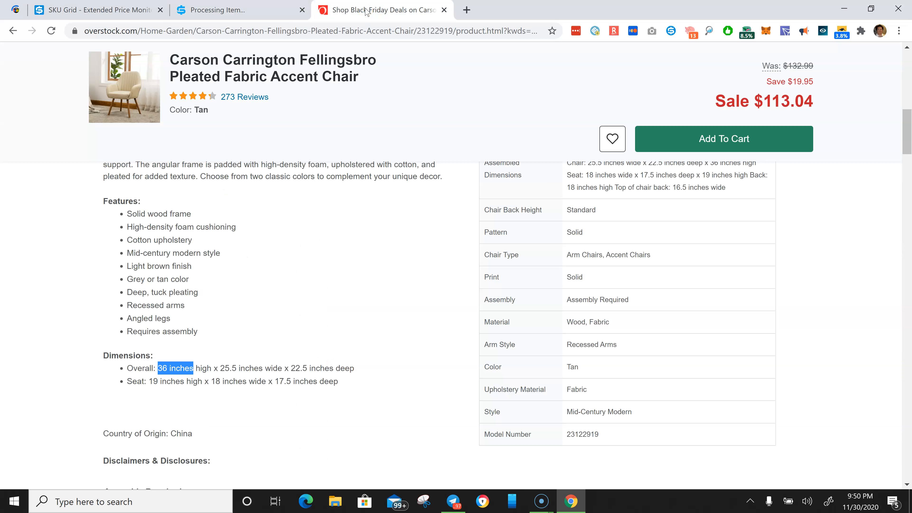
click(235, 8)
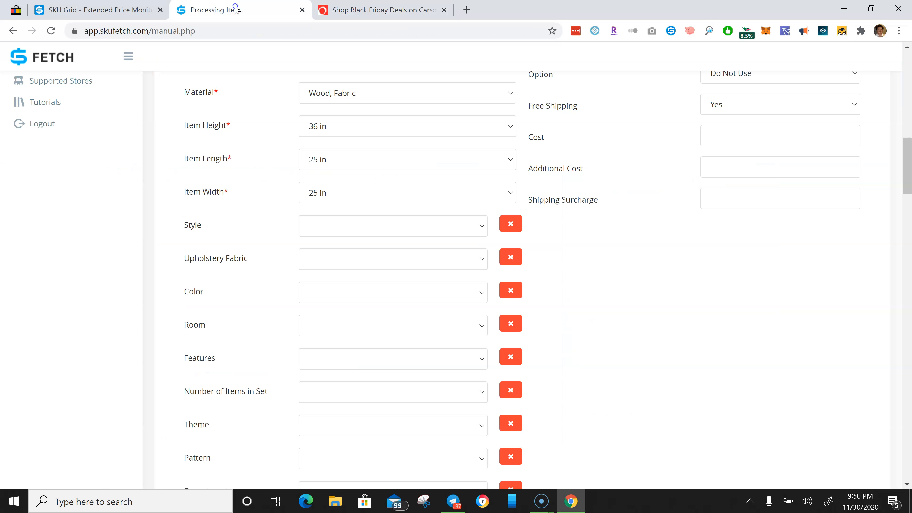
click(368, 161)
click(358, 10)
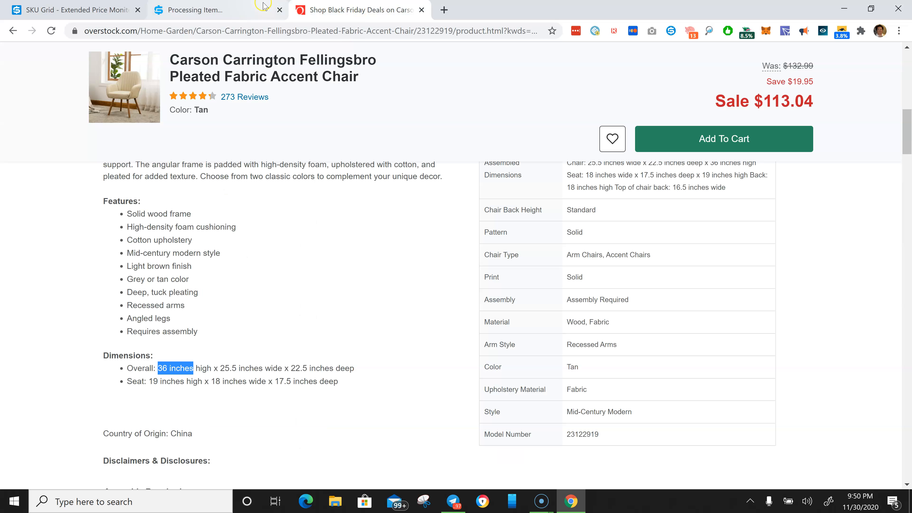
click(217, 10)
click(333, 166)
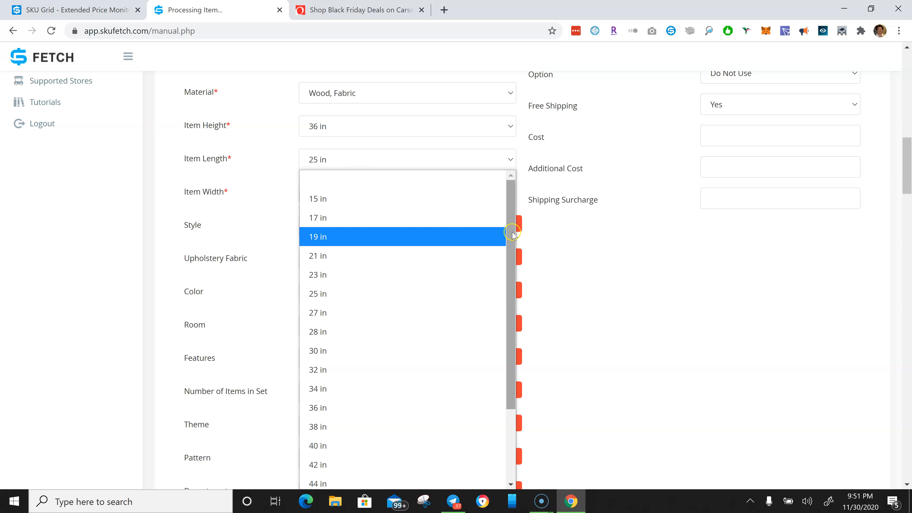
drag(510, 259, 509, 394)
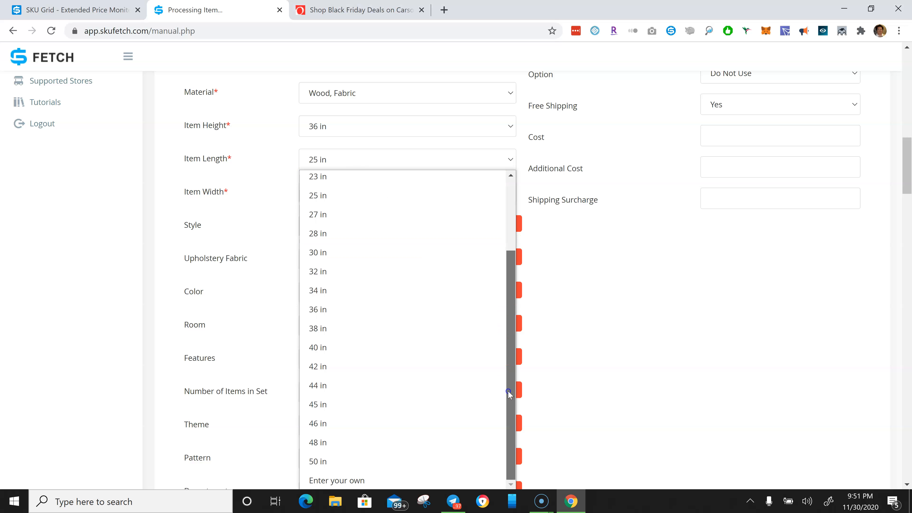
click(374, 482)
text(22)
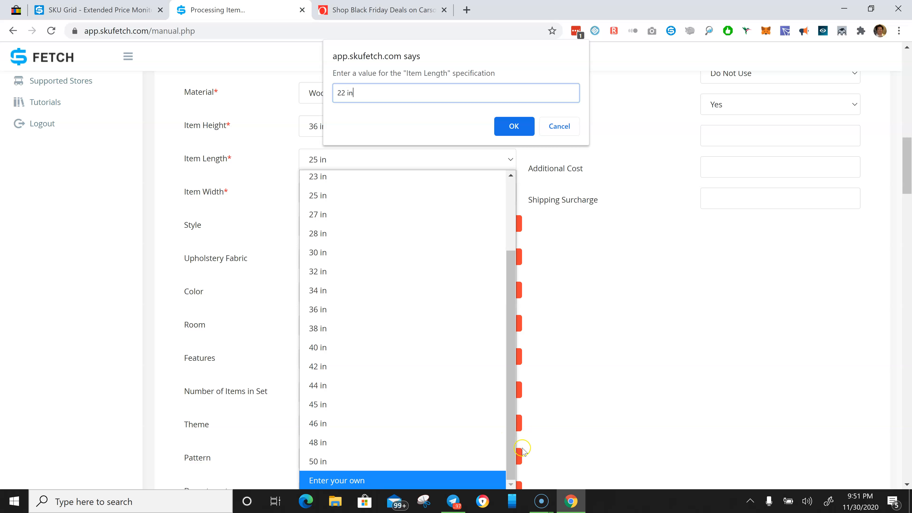
click(514, 126)
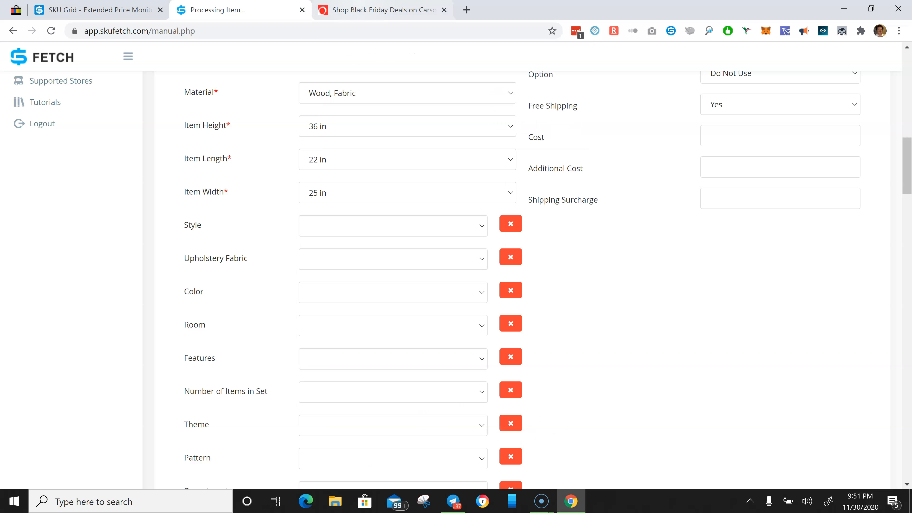
- Review the remaining listing form sections down to the image gallery
click(357, 10)
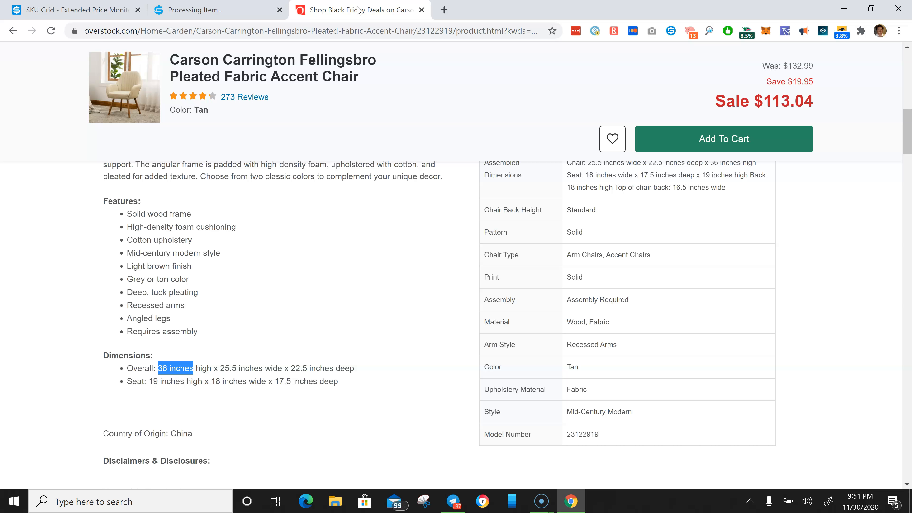
click(228, 9)
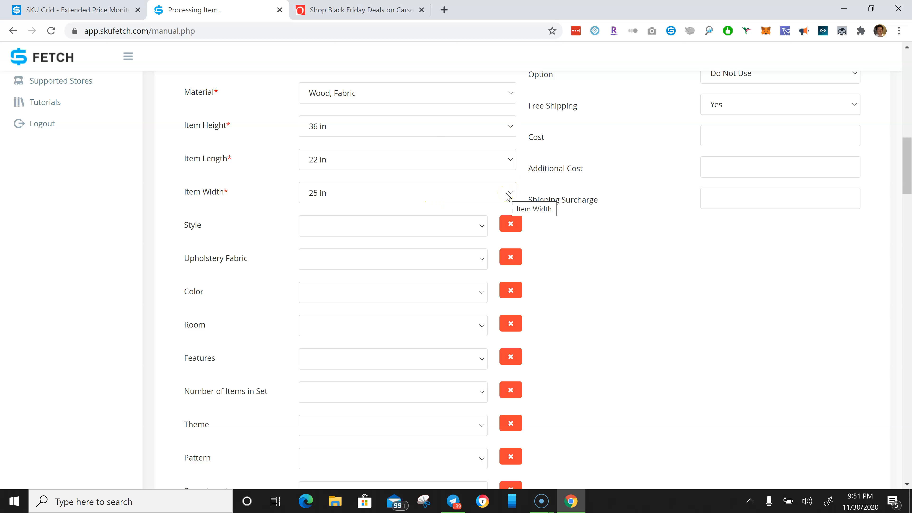
click(457, 223)
drag(910, 153, 910, 166)
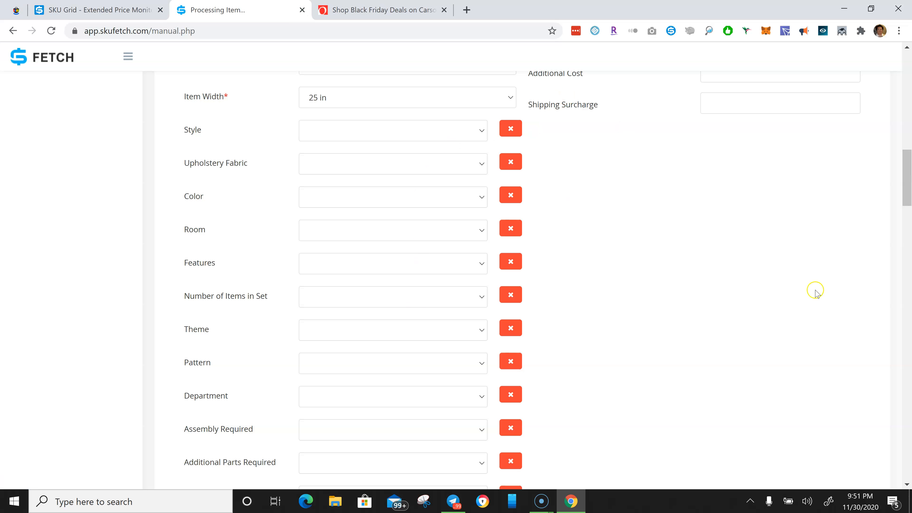
drag(908, 207, 887, 273)
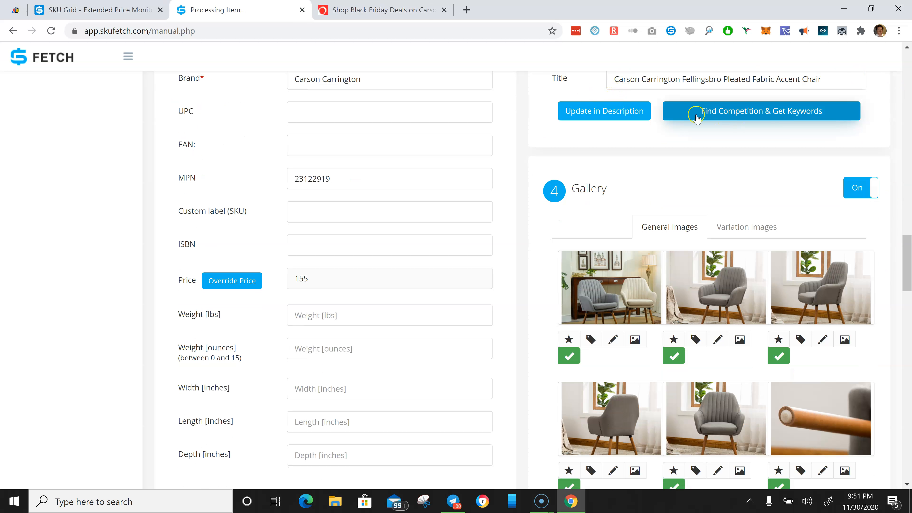
drag(907, 246, 908, 255)
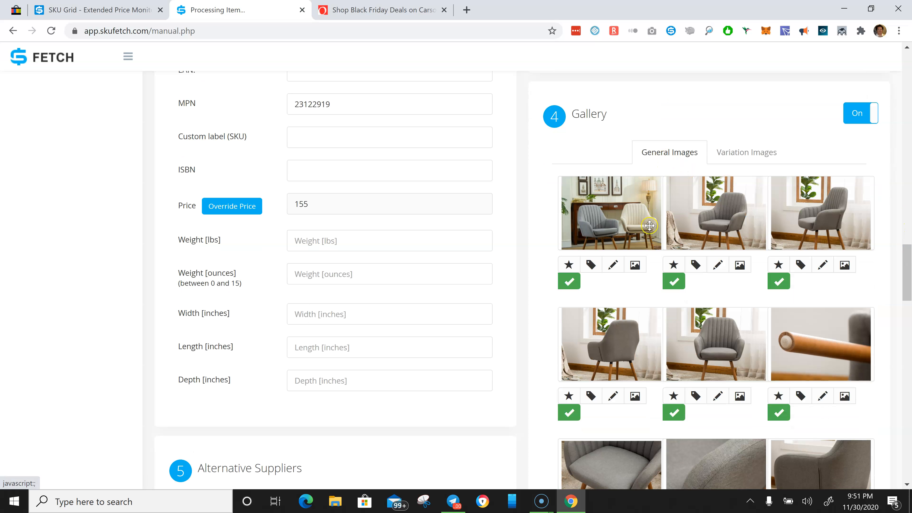
drag(907, 276, 908, 281)
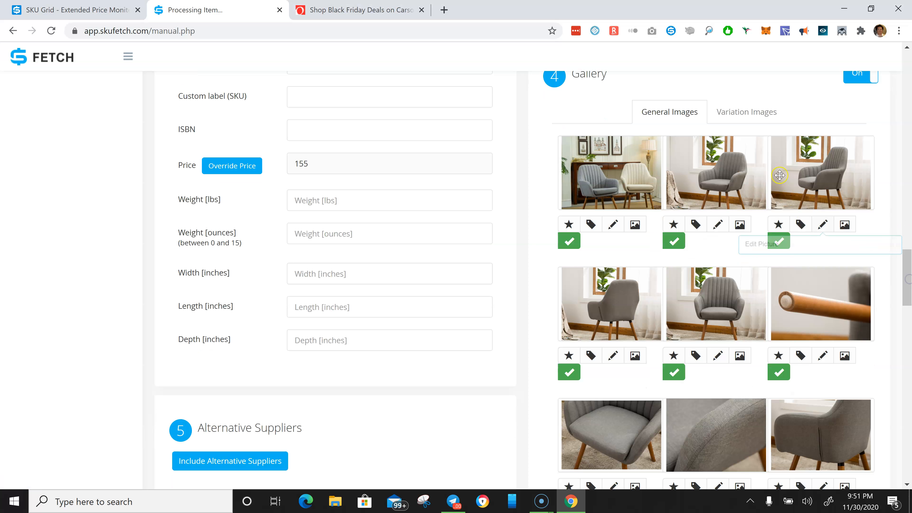
click(674, 240)
click(779, 242)
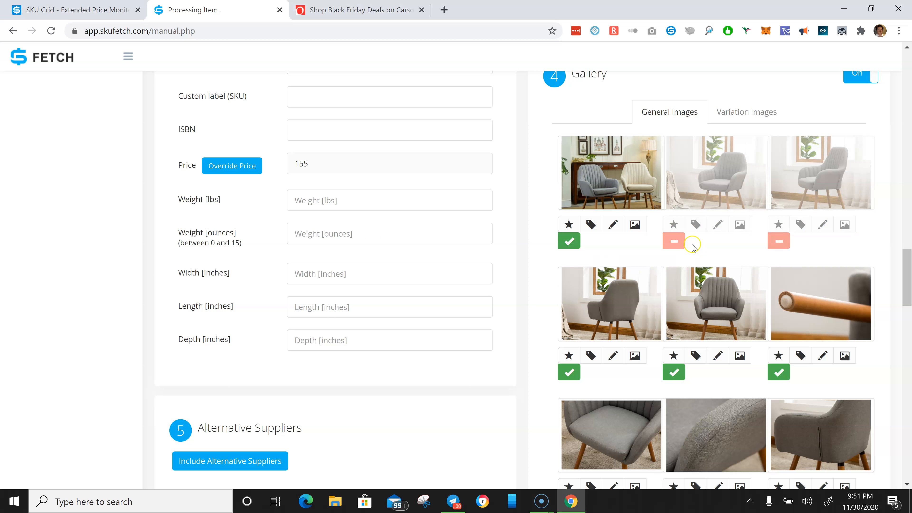
click(675, 241)
click(779, 240)
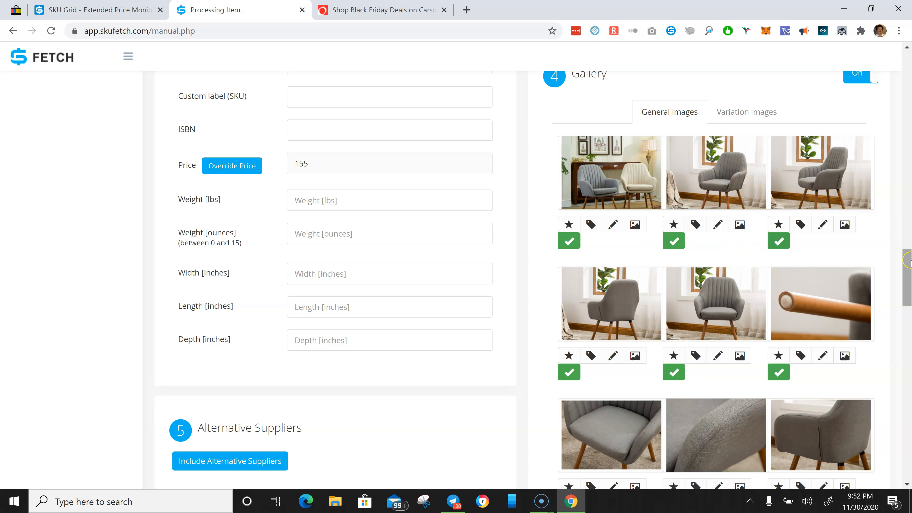
- Switch off the second through fifth gallery images, keeping the group photo and the wooden armrest close-up
scroll(908, 260, down, 1)
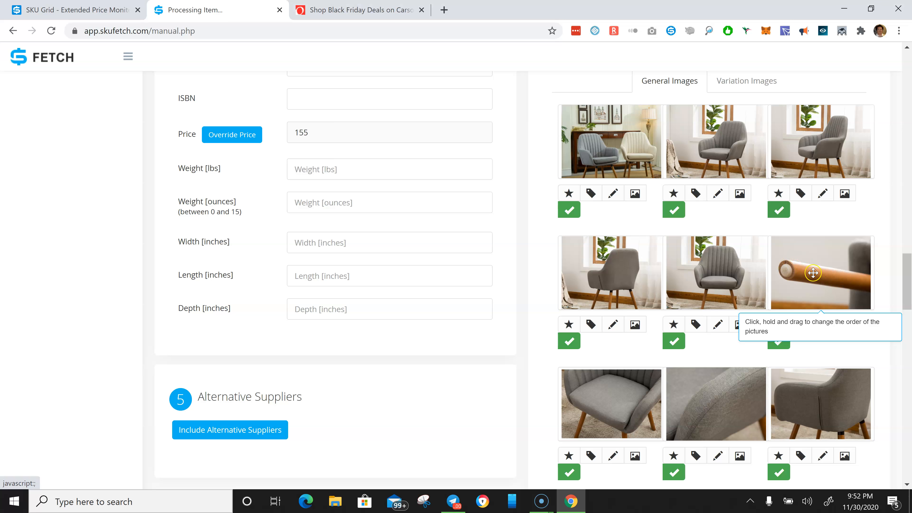
scroll(908, 284, down, 6)
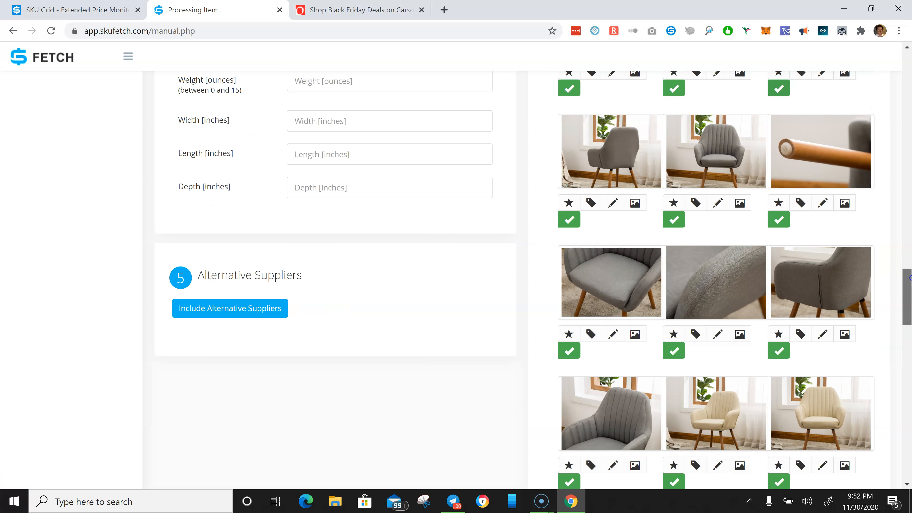
drag(910, 290, 910, 262)
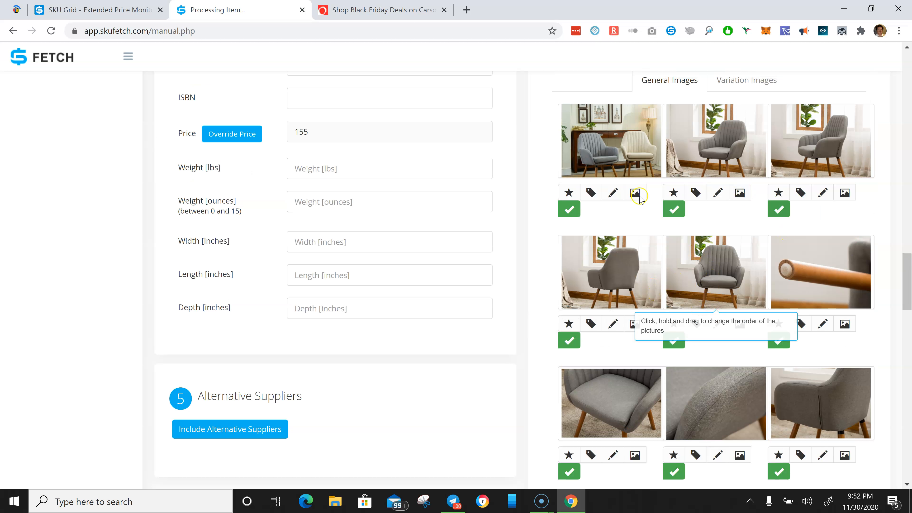
click(700, 209)
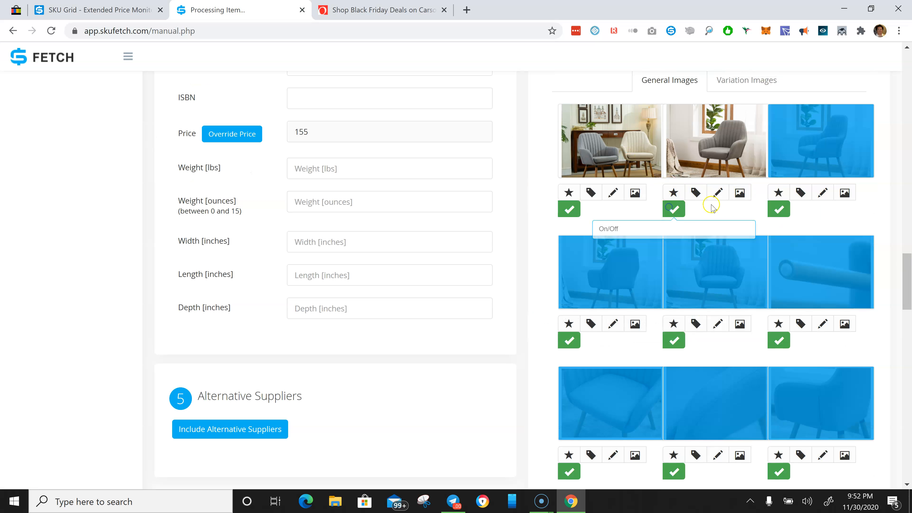
click(673, 209)
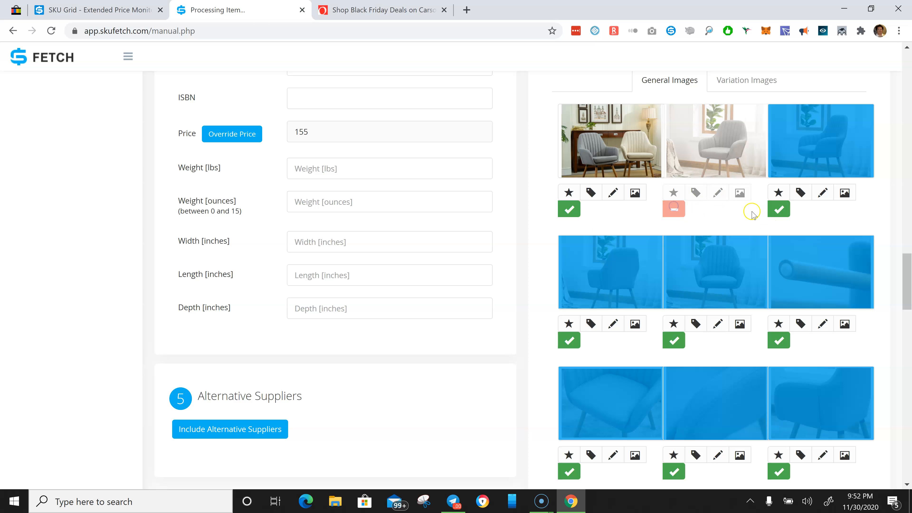
click(778, 209)
click(885, 131)
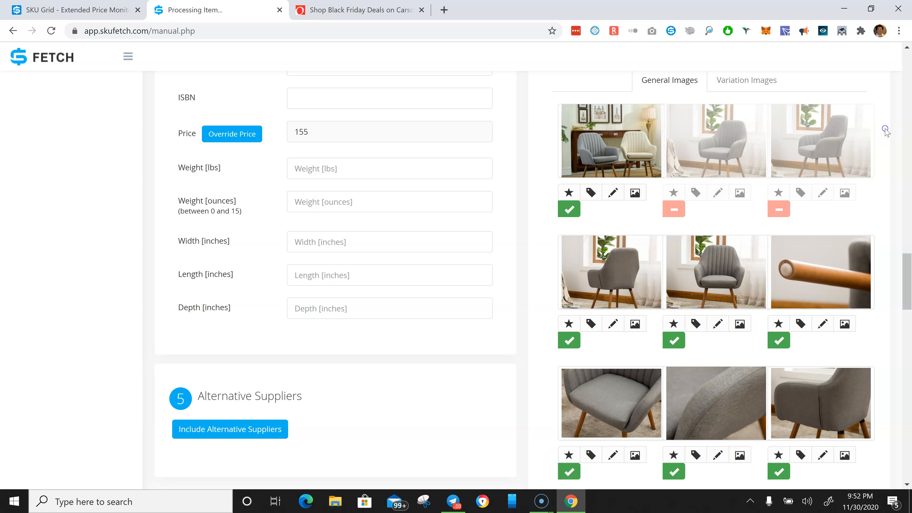
click(569, 340)
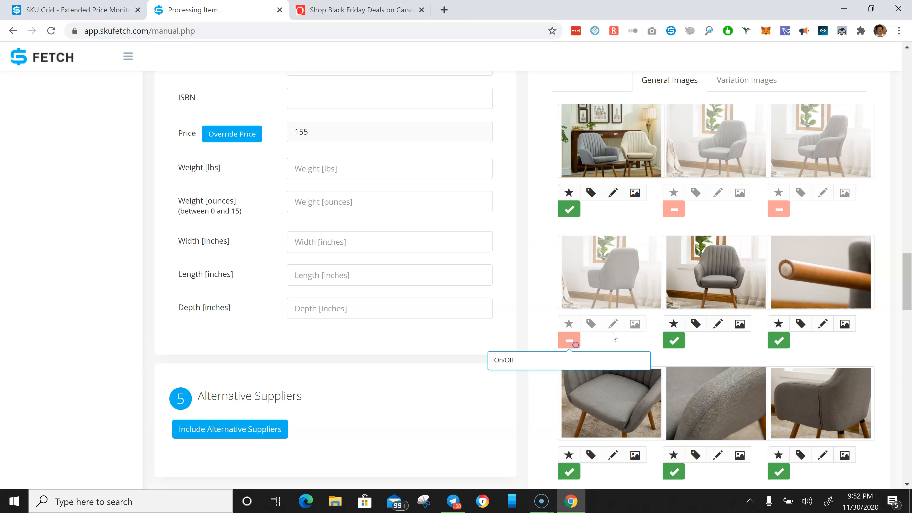
click(673, 340)
- Switch off the grey fabric close-ups and back-angle images in the gallery's next two rows
drag(910, 283, 910, 303)
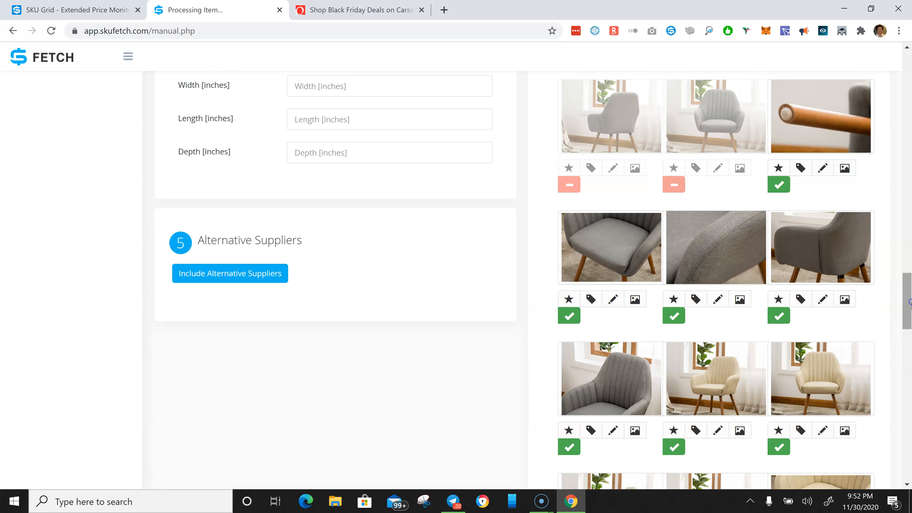
click(569, 315)
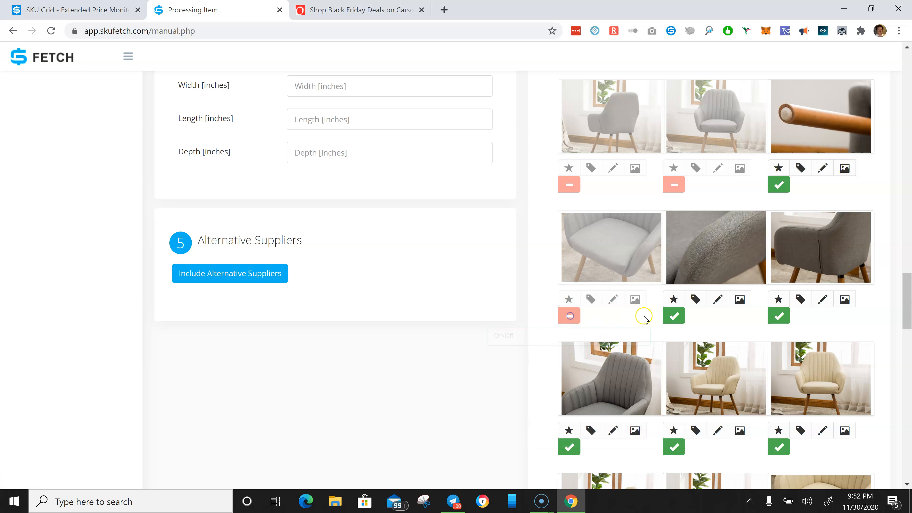
click(673, 316)
click(778, 316)
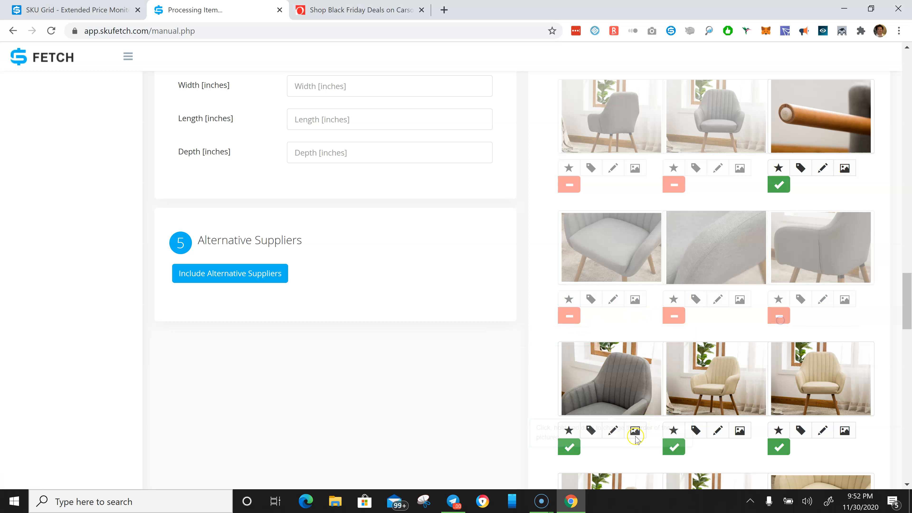
click(569, 447)
drag(910, 303, 910, 311)
click(673, 380)
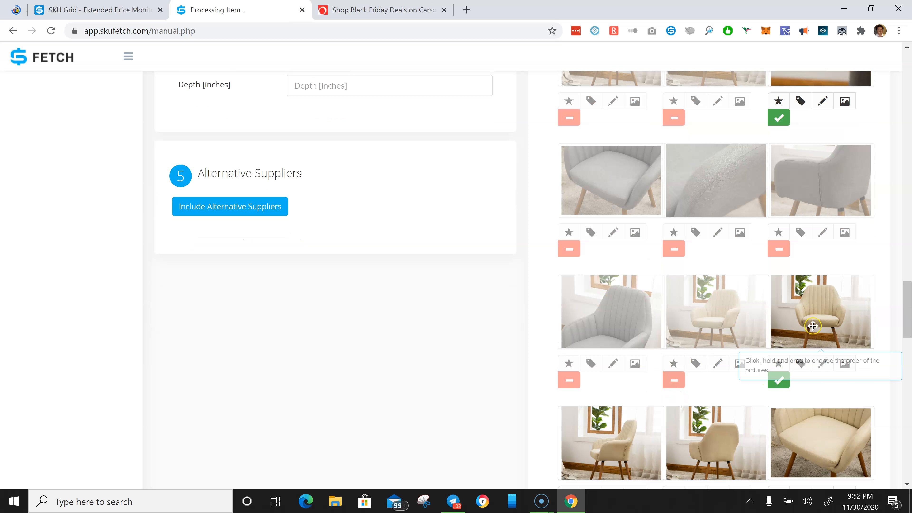
- Switch off the remaining tan chair images in the gallery, leaving one tan front view and the last two images enabled
scroll(848, 312, down, 6)
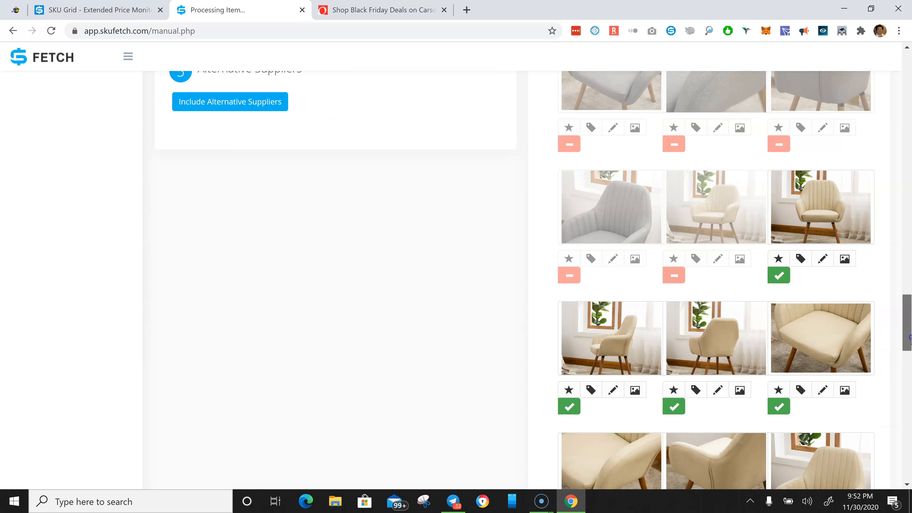
click(569, 289)
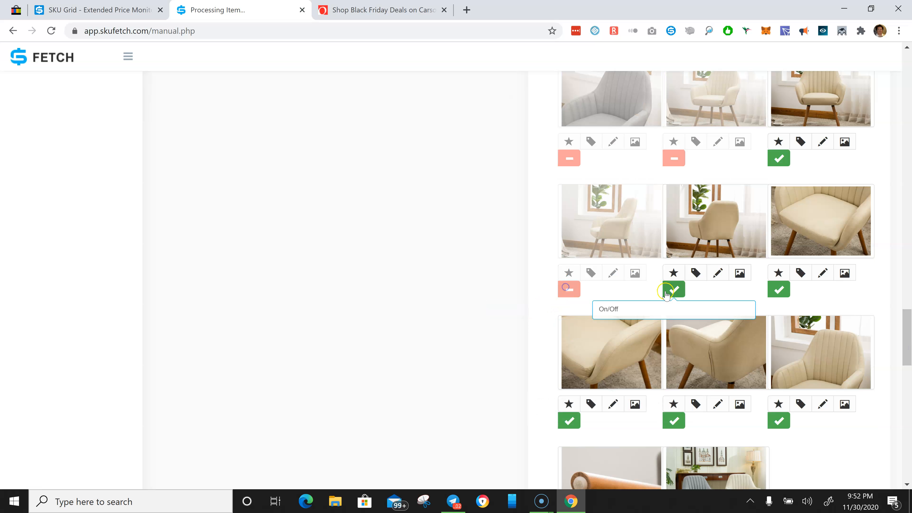
click(673, 290)
click(779, 289)
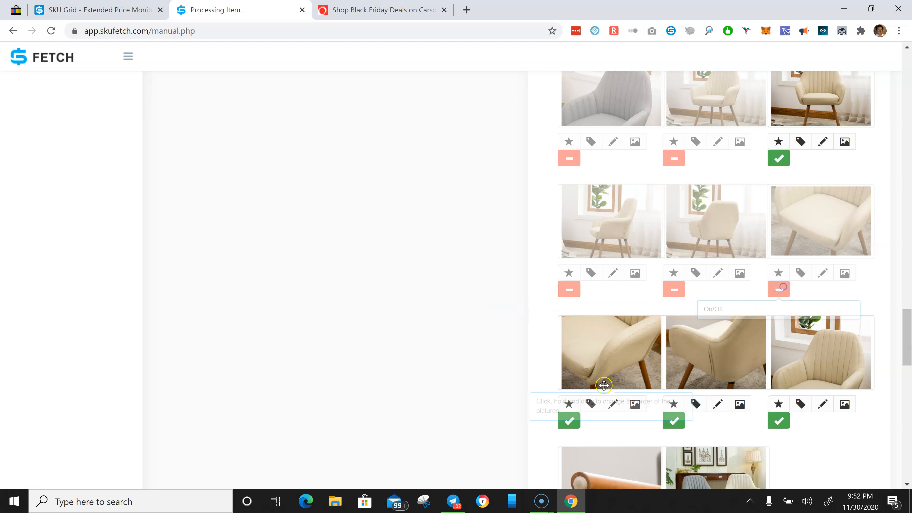
click(569, 420)
click(673, 421)
click(778, 421)
drag(906, 340, 900, 364)
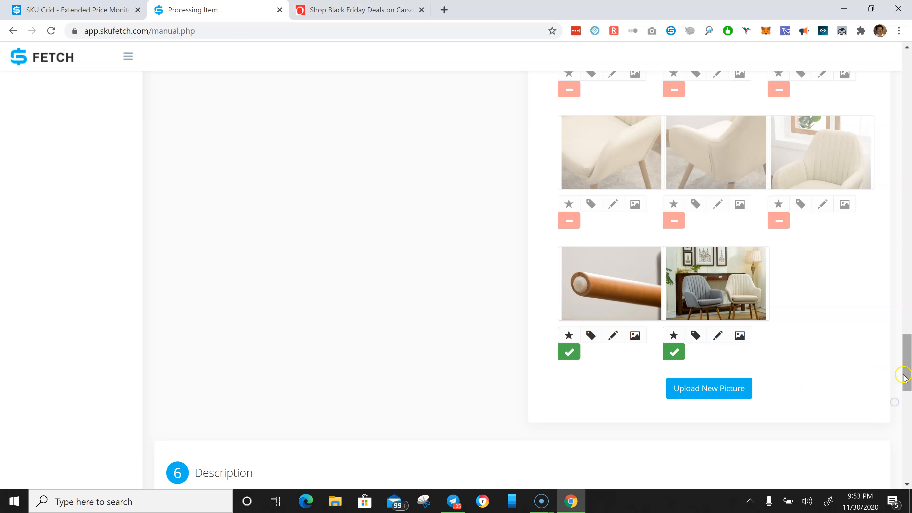
- Review the variation images, the Color variation attributes, and the product's colour options on the Overstock page
scroll(890, 323, up, 15)
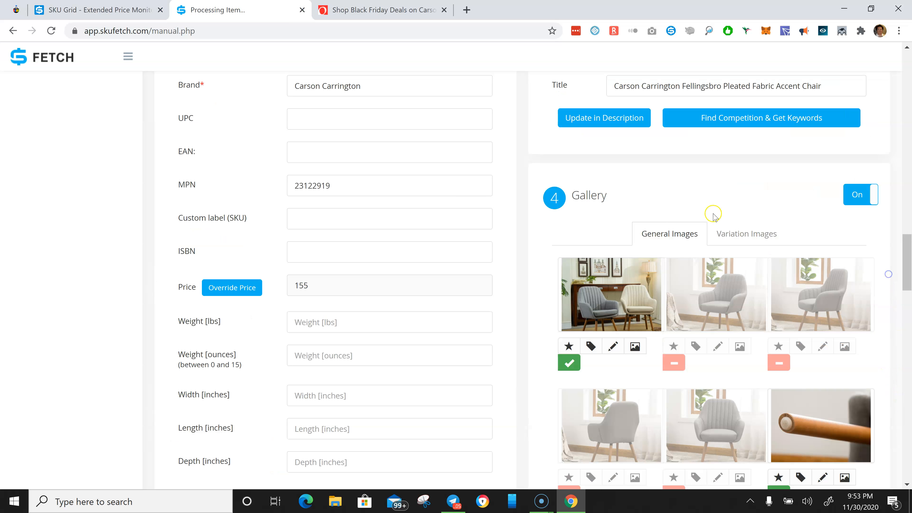
click(727, 233)
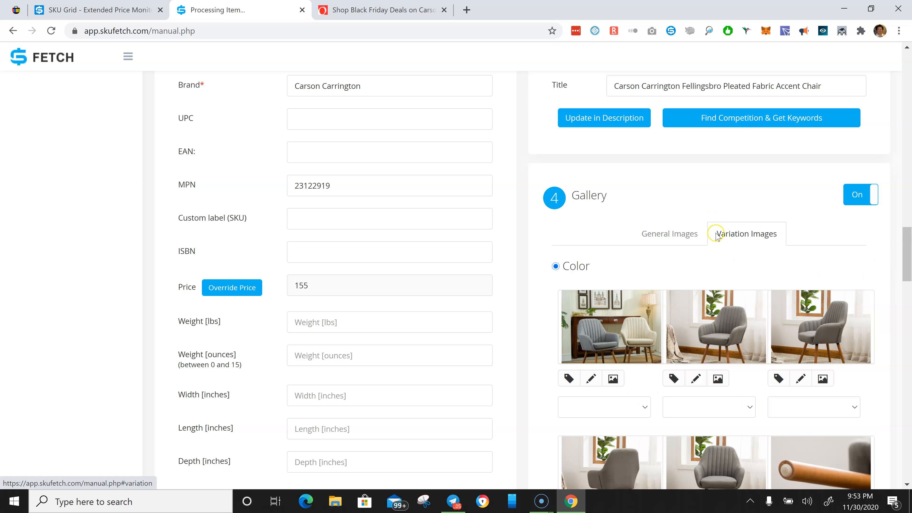
click(670, 235)
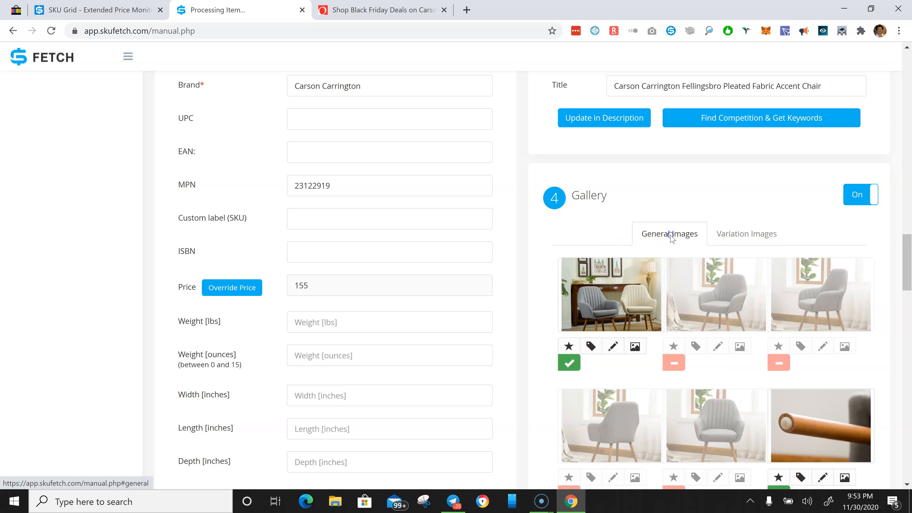
drag(907, 250, 906, 436)
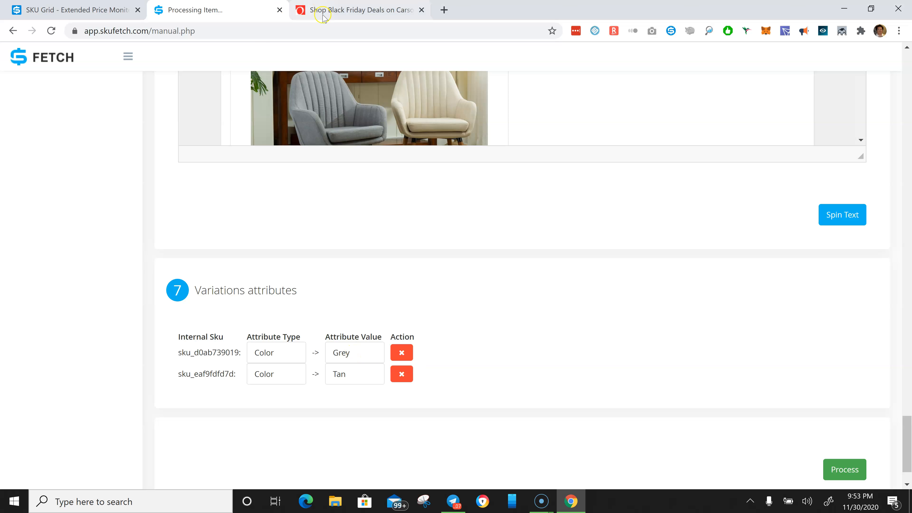
click(343, 11)
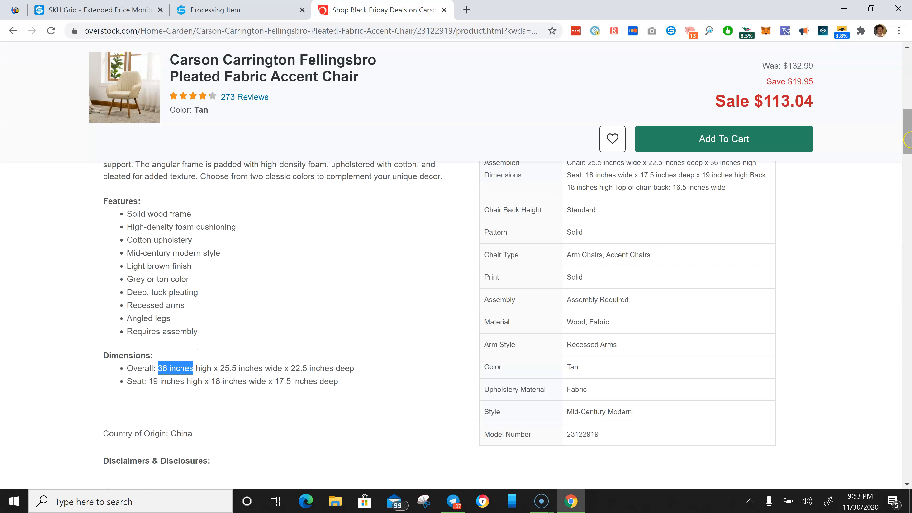
drag(907, 140, 902, 89)
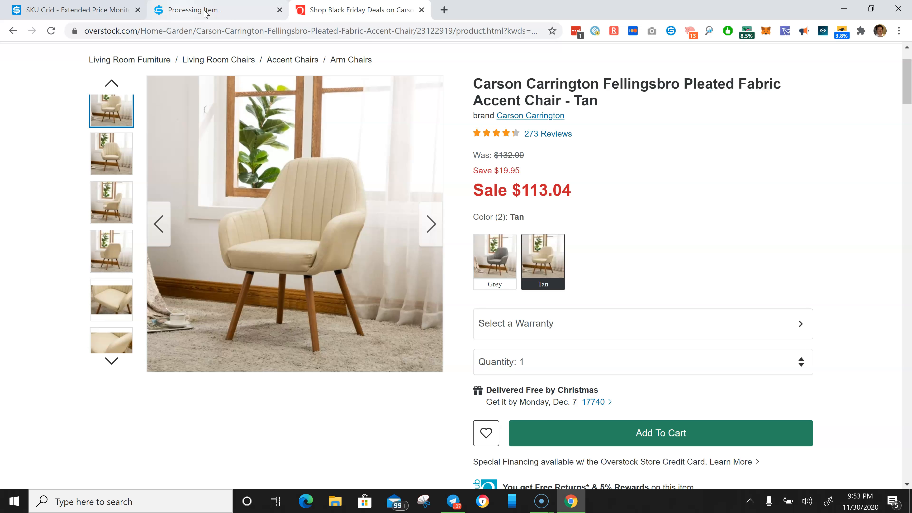
click(194, 10)
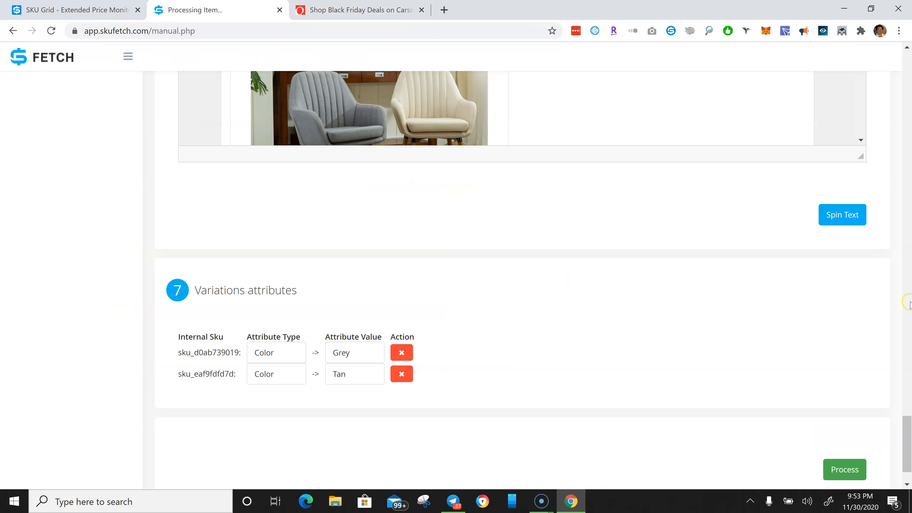
drag(906, 449, 870, 256)
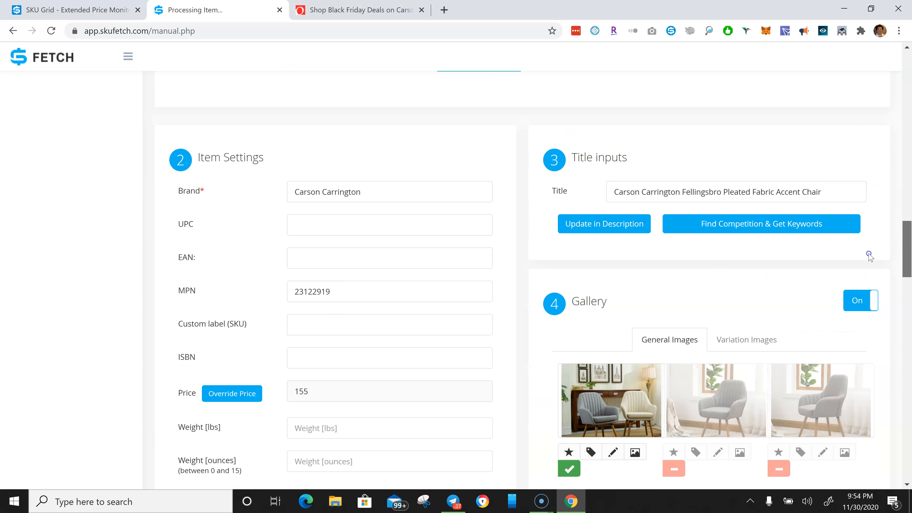
scroll(865, 398, down, 15)
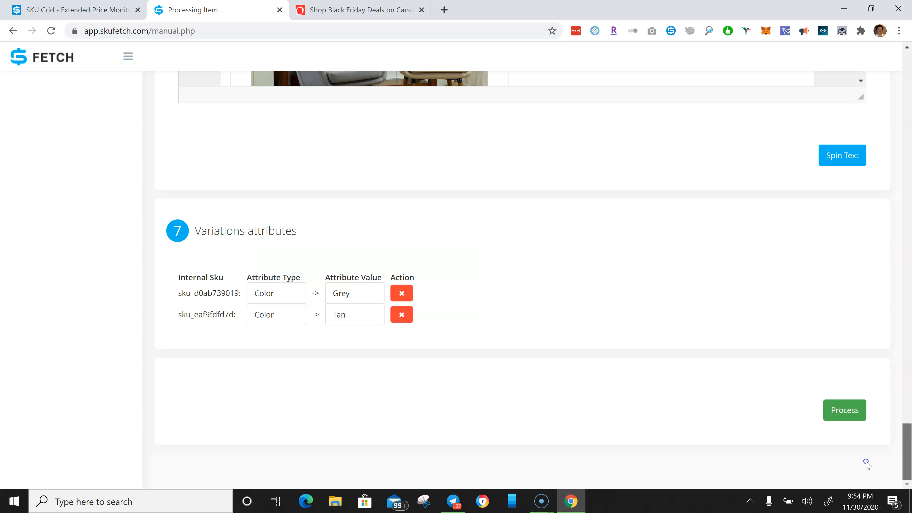
scroll(866, 452, up, 1)
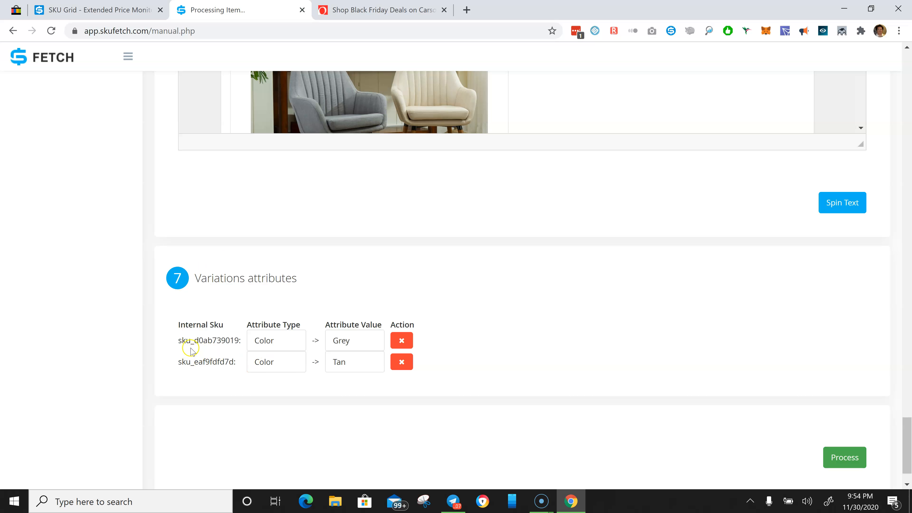
drag(180, 340, 226, 340)
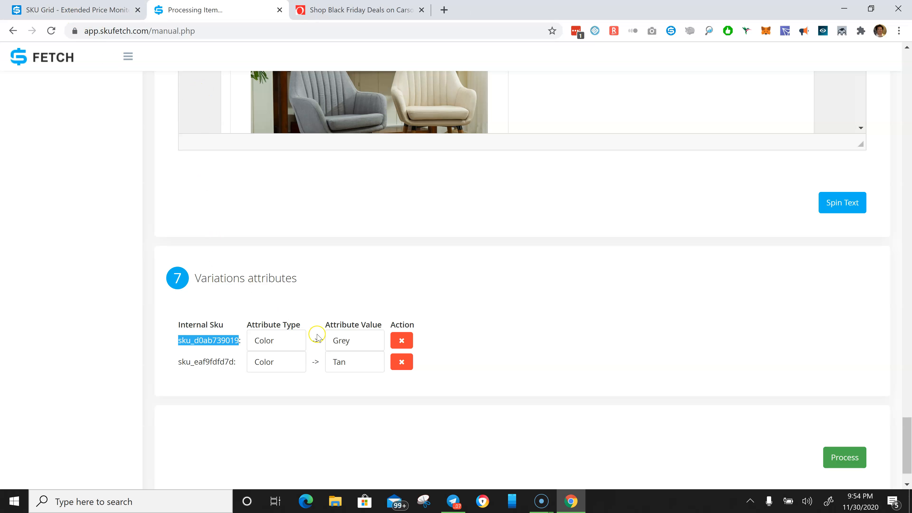
- In the variation images, assign Color -> Grey to the second and third chair images
drag(906, 443, 907, 274)
click(730, 252)
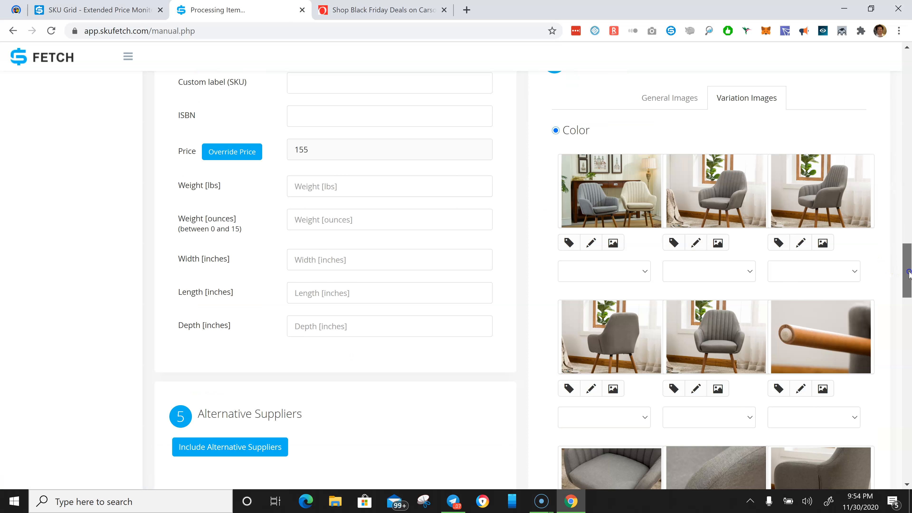
click(645, 271)
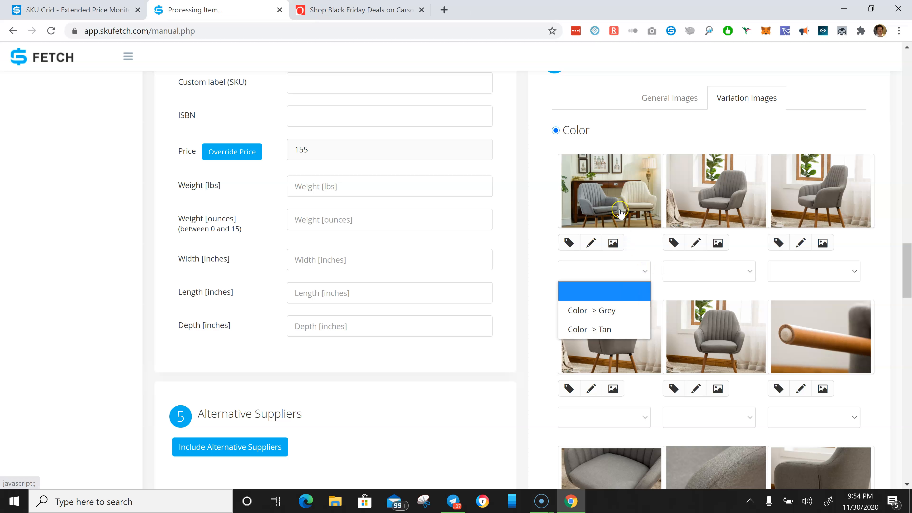
click(643, 235)
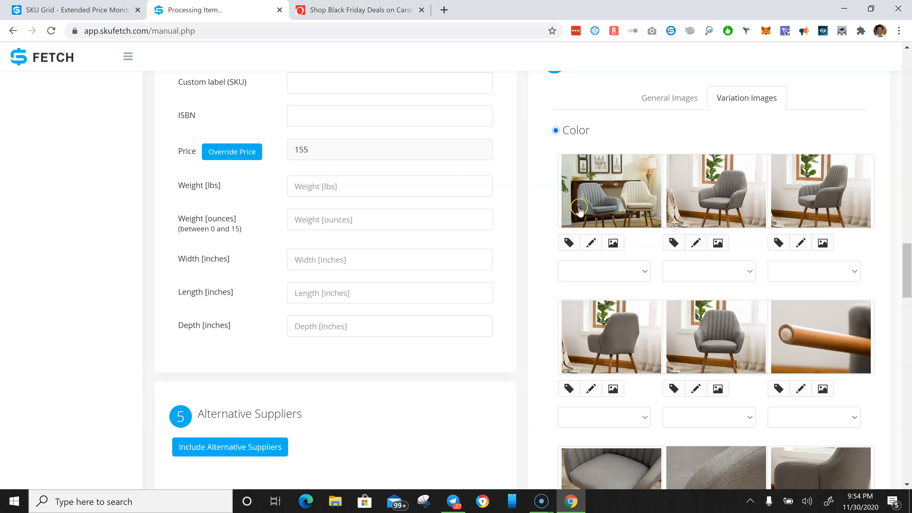
click(751, 269)
click(713, 310)
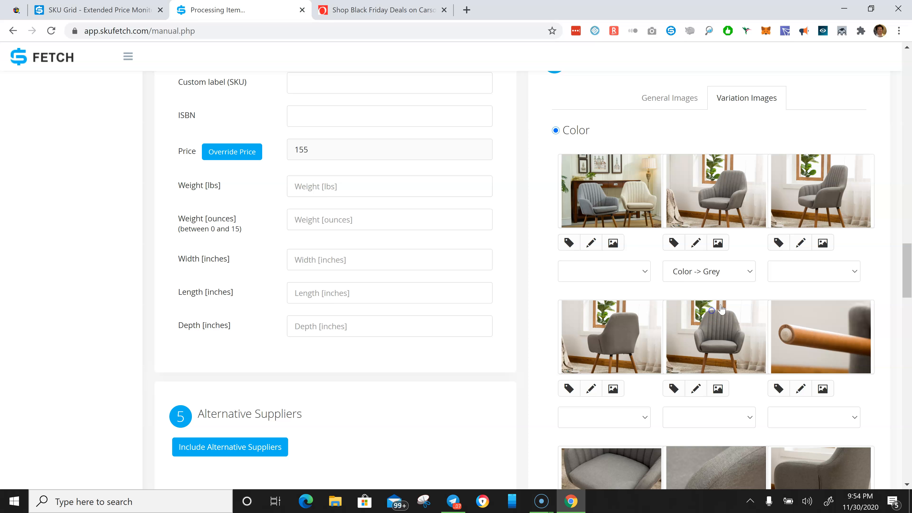
click(840, 280)
click(824, 309)
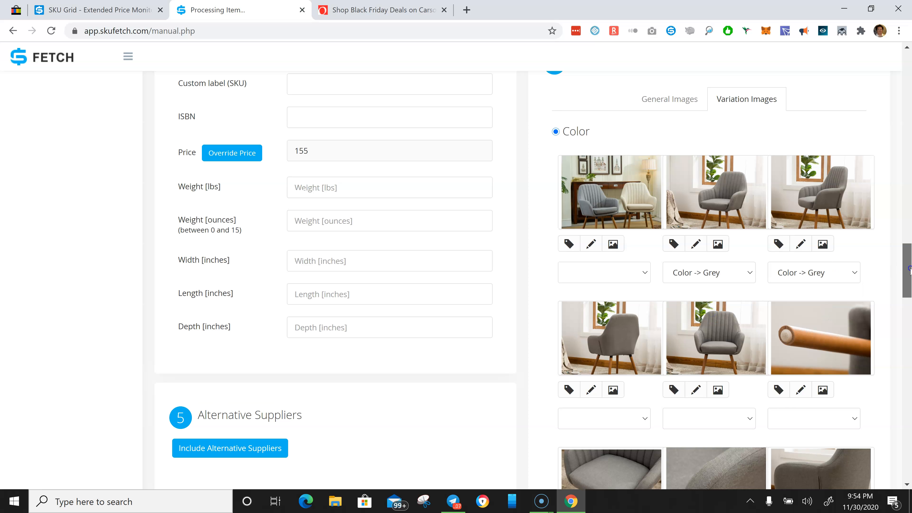
- Assign Color -> Grey to the first two images in the next row of variation images
scroll(910, 269, down, 5)
click(716, 240)
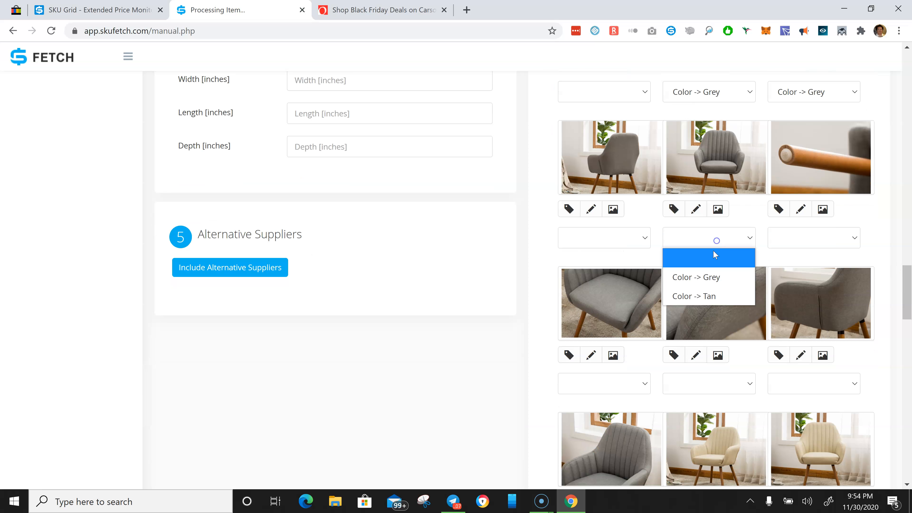
click(706, 277)
click(645, 240)
click(644, 280)
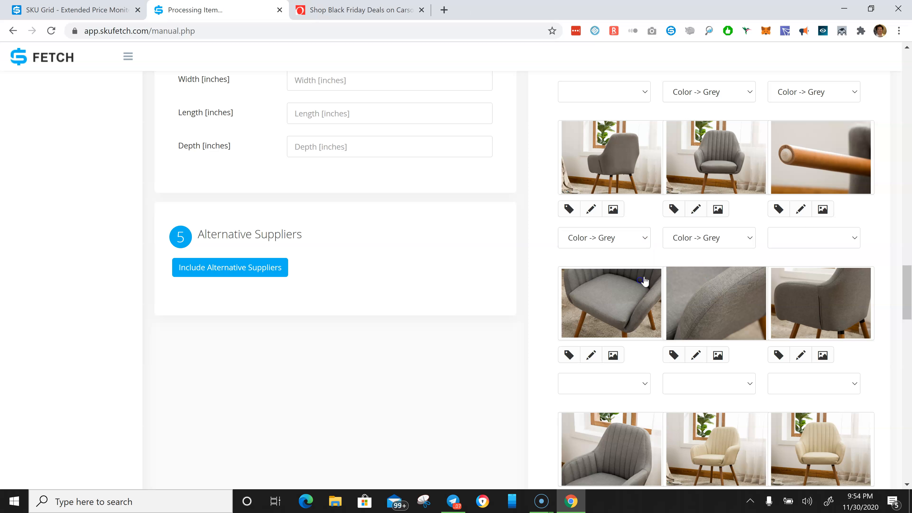
- In the variation images, assign Color -> Grey to the third image of the row and all three images of the next row
click(812, 237)
click(802, 277)
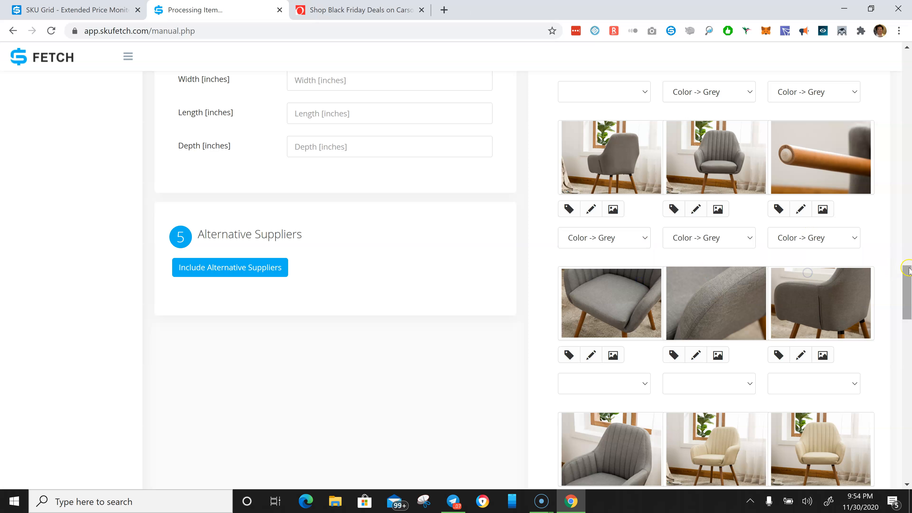
drag(907, 274, 907, 295)
click(643, 218)
click(623, 255)
click(698, 218)
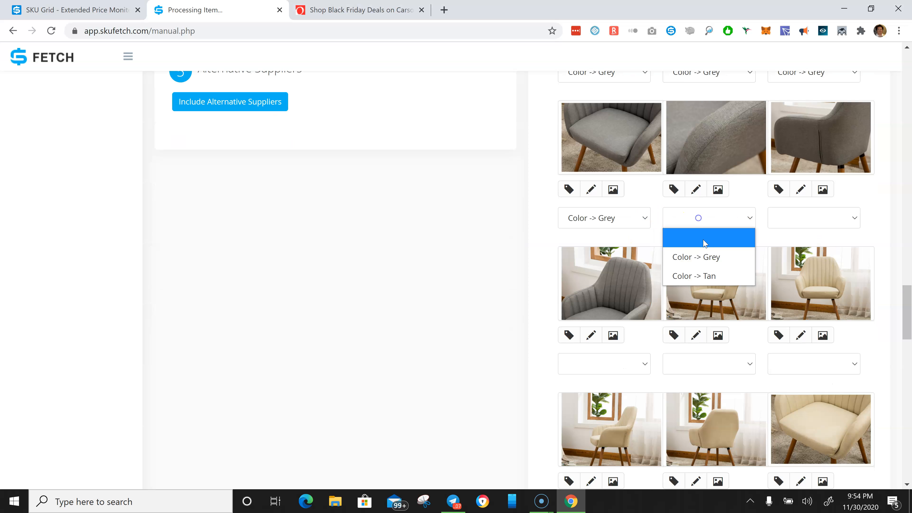
click(704, 257)
click(782, 220)
click(785, 256)
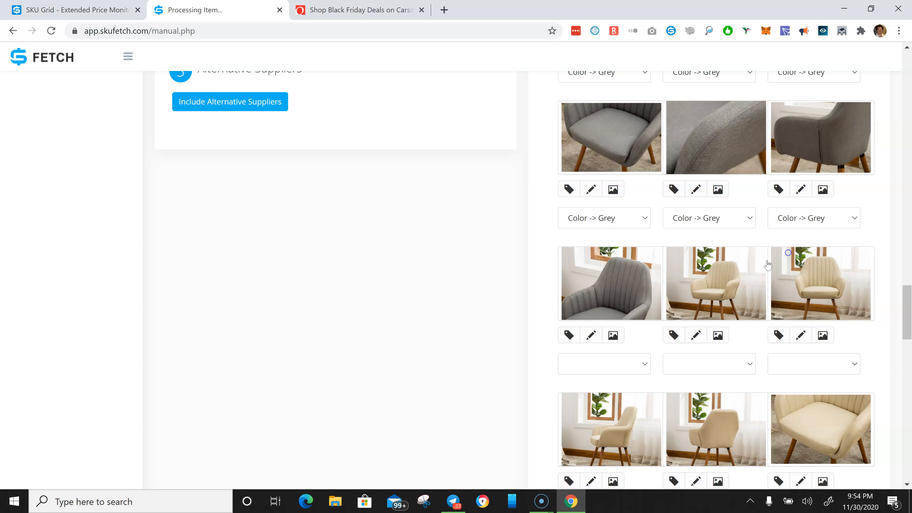
- Assign Color -> Grey to the grey armchair image and Color -> Tan to the two tan chair images beside it
click(614, 363)
click(604, 401)
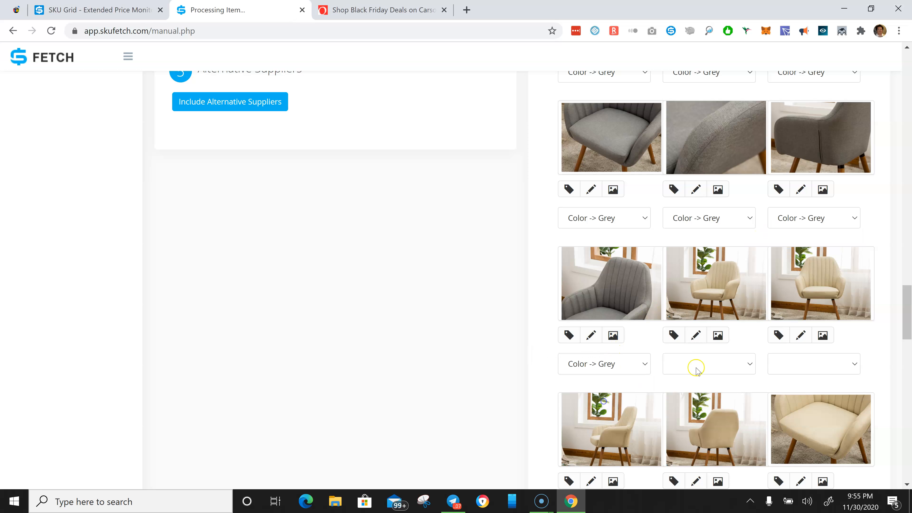
click(695, 370)
click(703, 422)
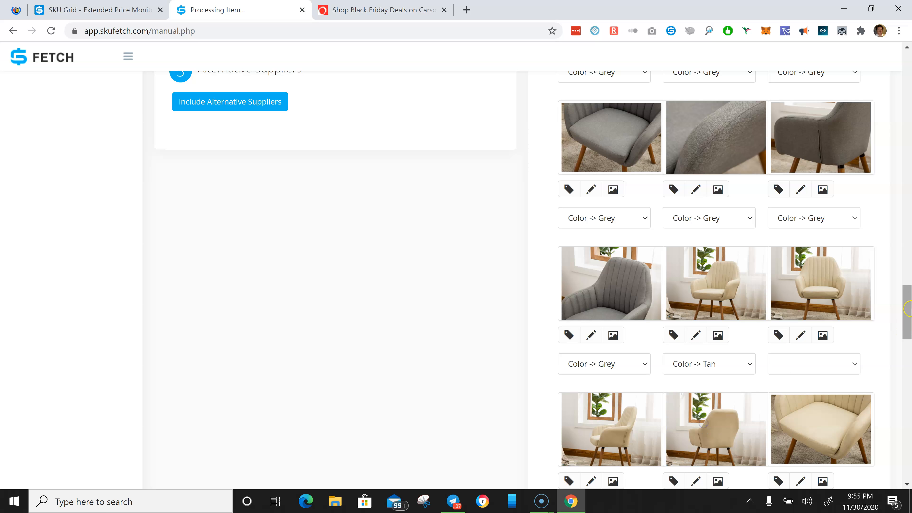
scroll(908, 309, down, 7)
click(829, 120)
click(828, 181)
- Assign Color -> Tan to all three tan chair images in the next row of variation images
click(644, 269)
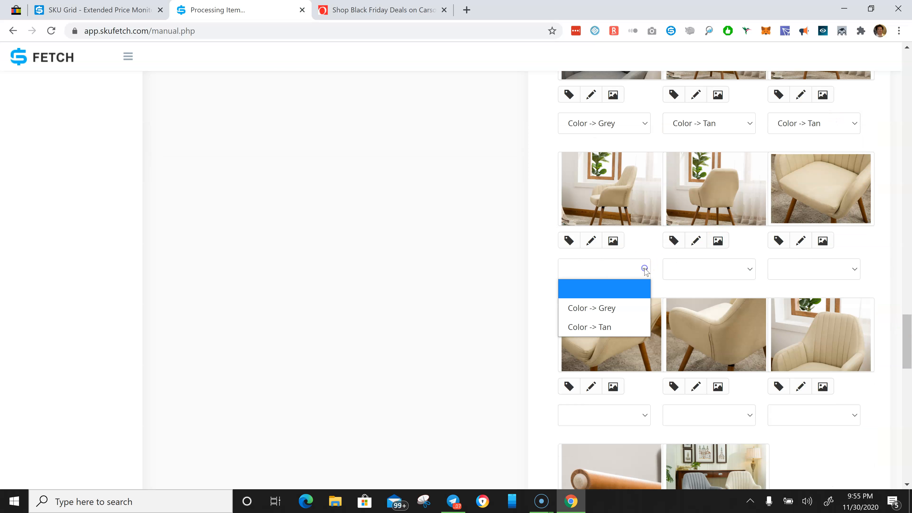
click(628, 325)
click(737, 270)
click(728, 327)
click(789, 270)
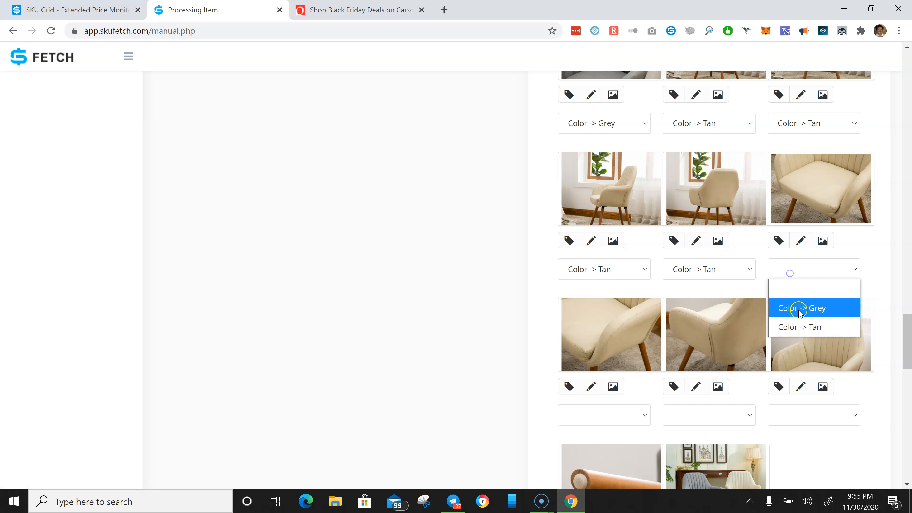
click(799, 327)
- Assign Color -> Tan to the next row of three tan close-ups and to the wooden leg close-up
drag(906, 323, 906, 343)
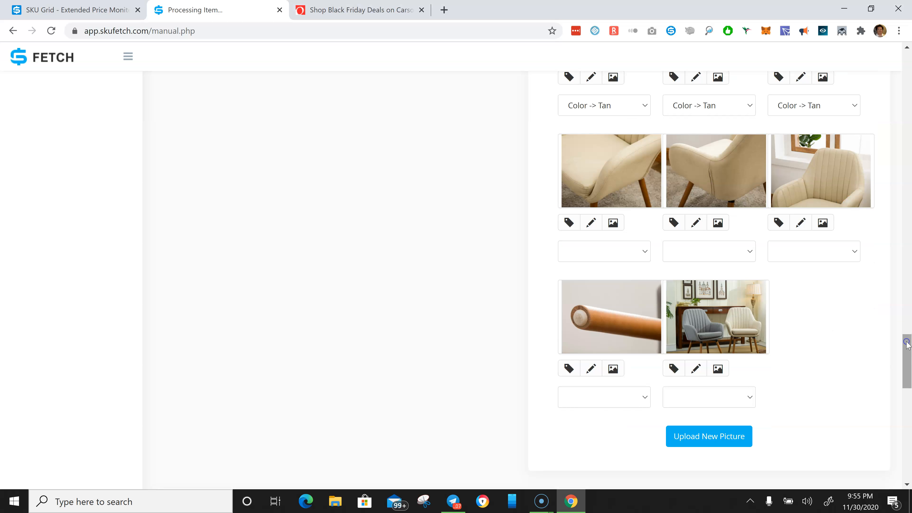
click(630, 251)
click(623, 307)
click(688, 261)
click(697, 309)
click(774, 251)
click(786, 308)
click(642, 397)
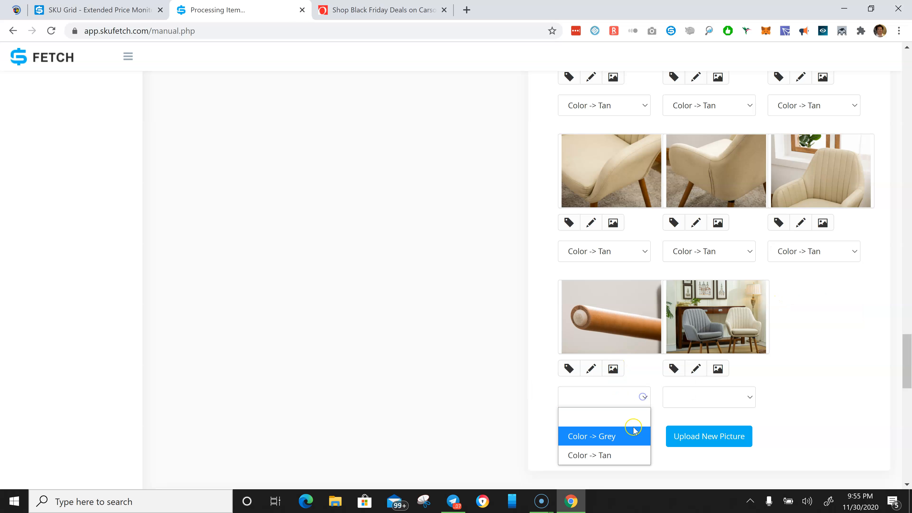
click(625, 455)
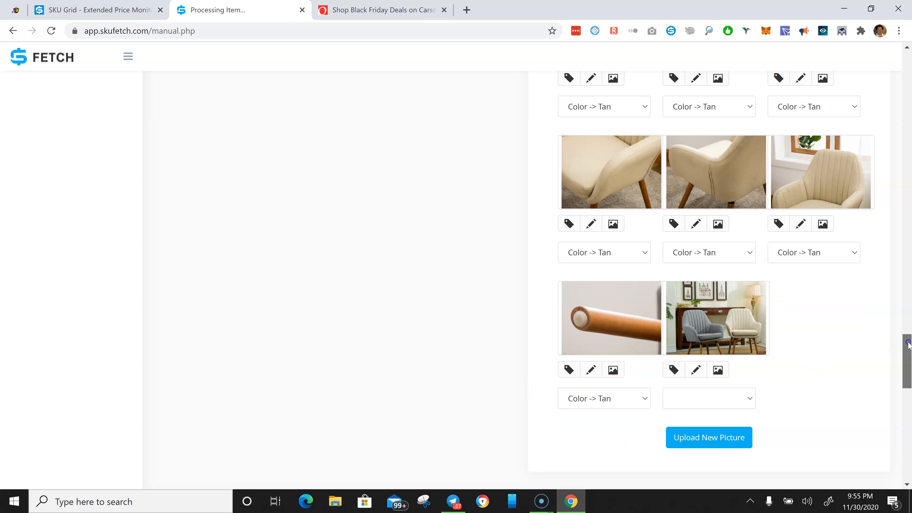
- Review the description section, the General and Variation Images tabs of the gallery, and the Variations attributes section
drag(908, 344, 909, 360)
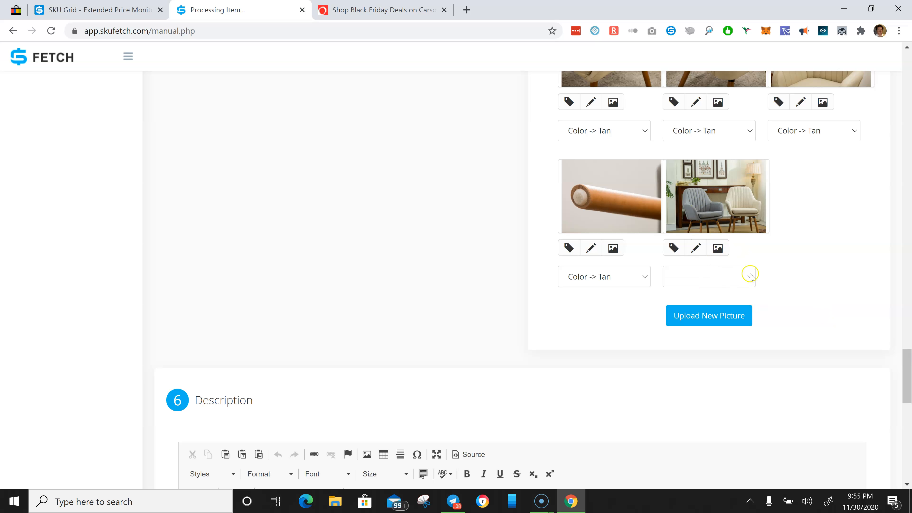
drag(908, 375, 910, 403)
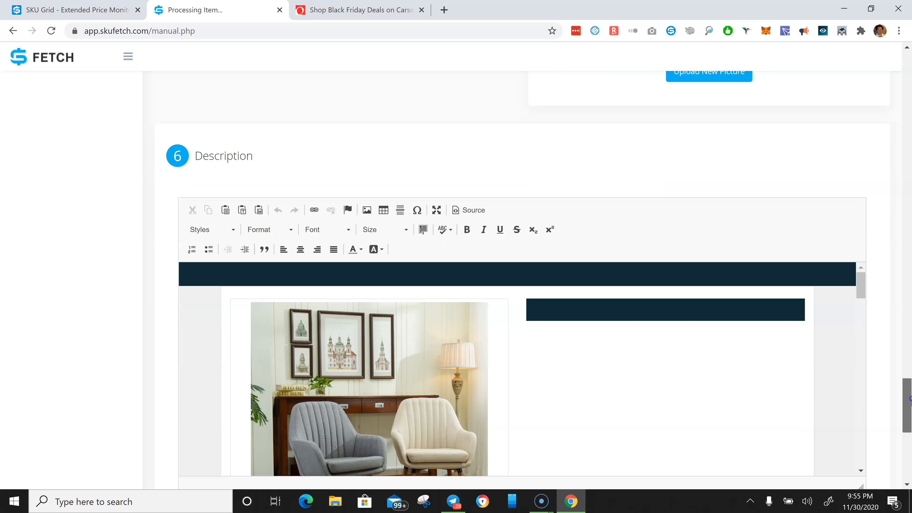
drag(910, 404, 910, 413)
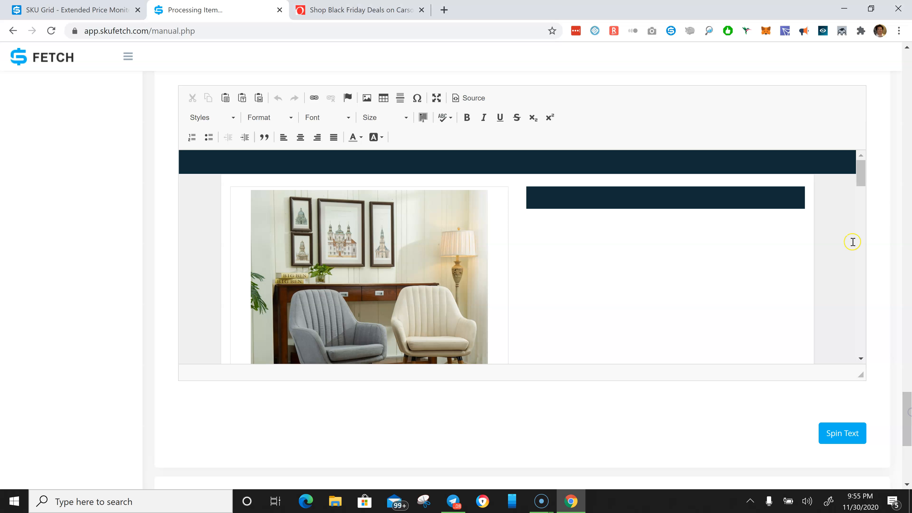
drag(908, 388, 884, 246)
click(668, 247)
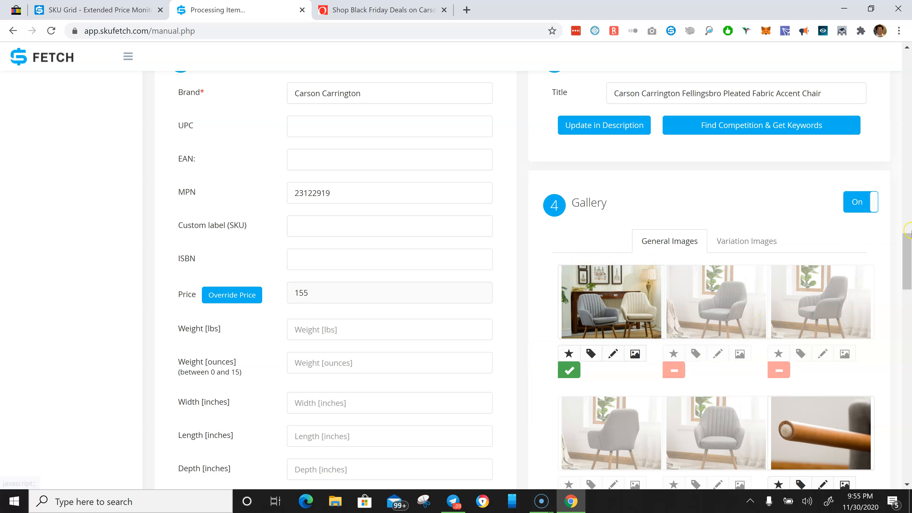
drag(908, 266, 910, 407)
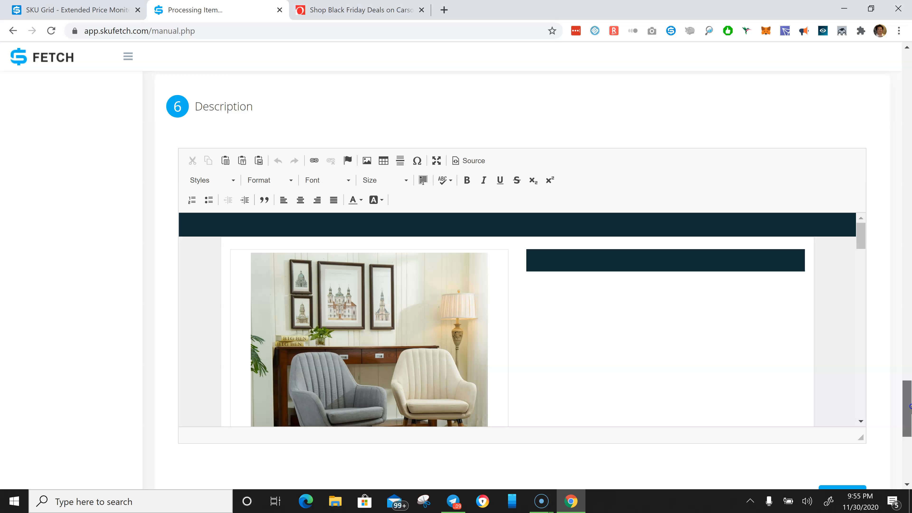
drag(909, 407, 881, 254)
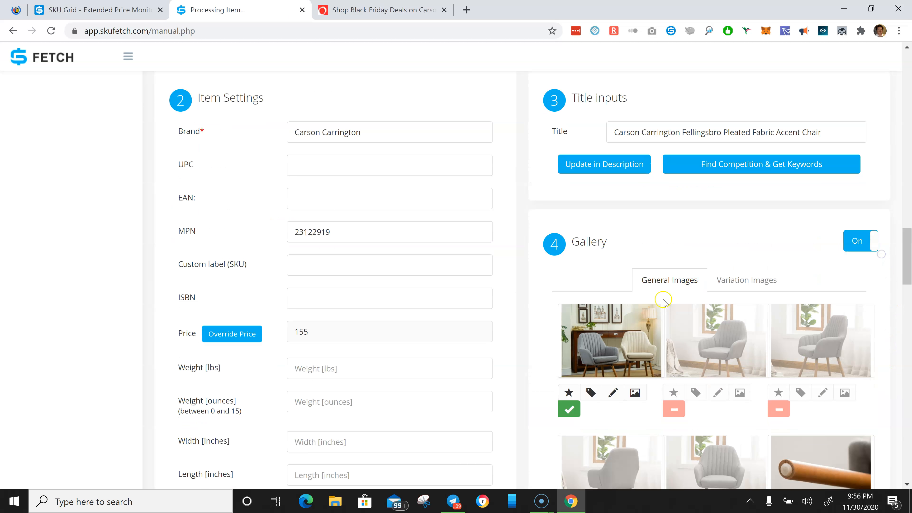
click(746, 285)
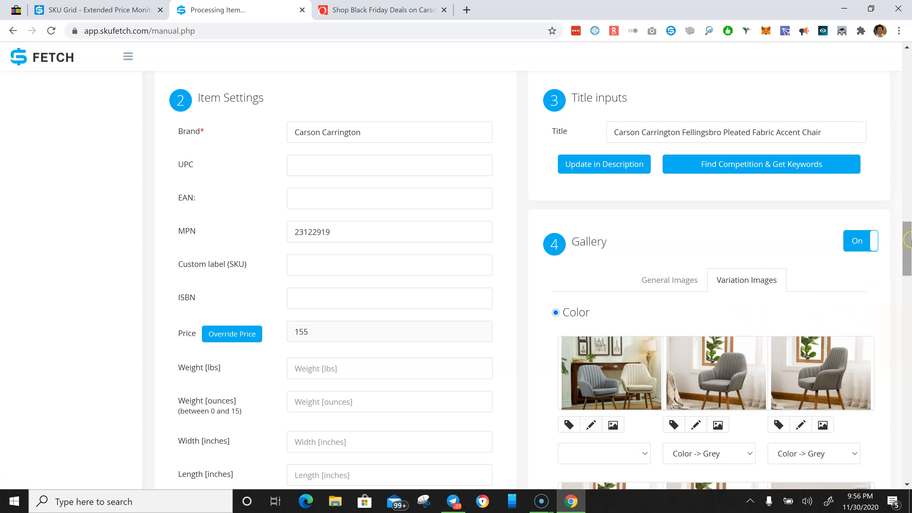
click(656, 275)
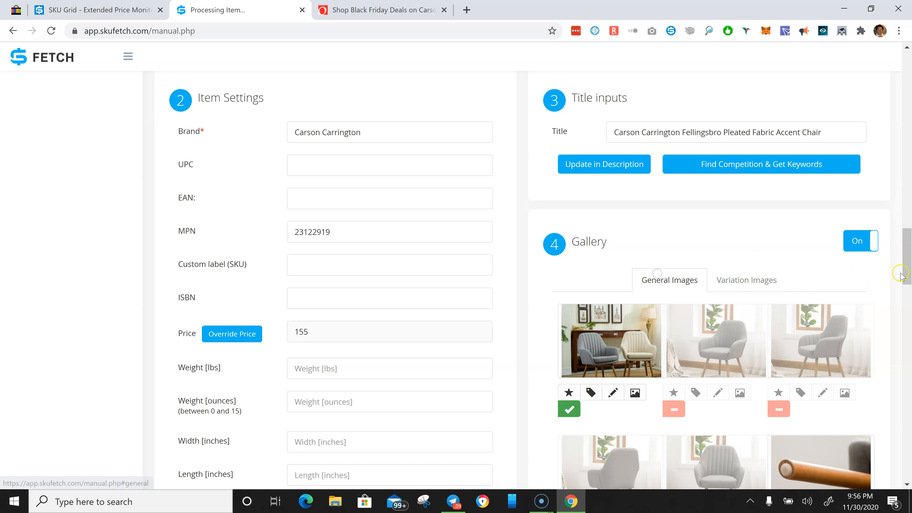
scroll(891, 383, down, 20)
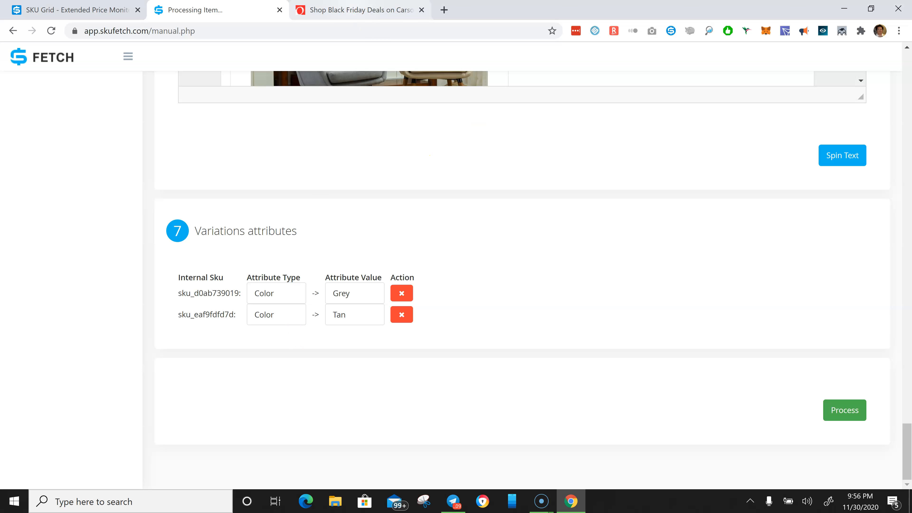
- Compare the Grey and Tan variation attribute values with the colour options on the Overstock product page
click(351, 10)
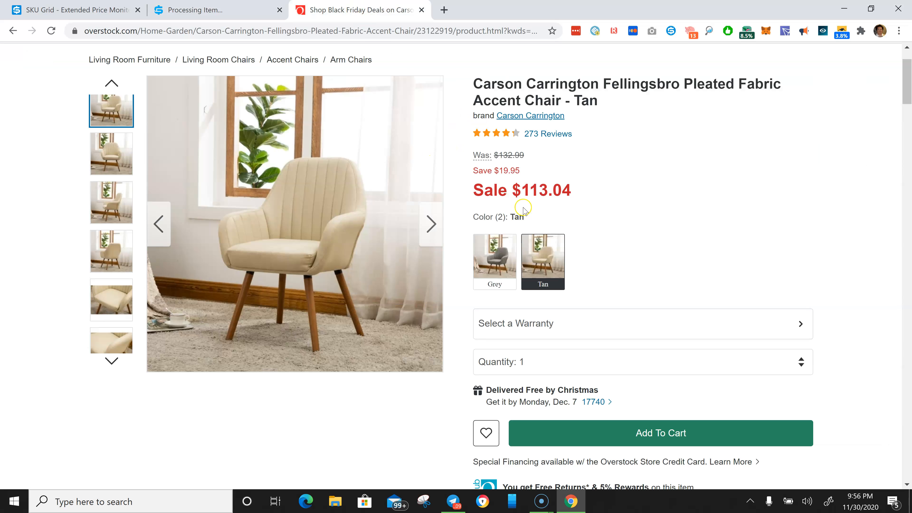
click(194, 16)
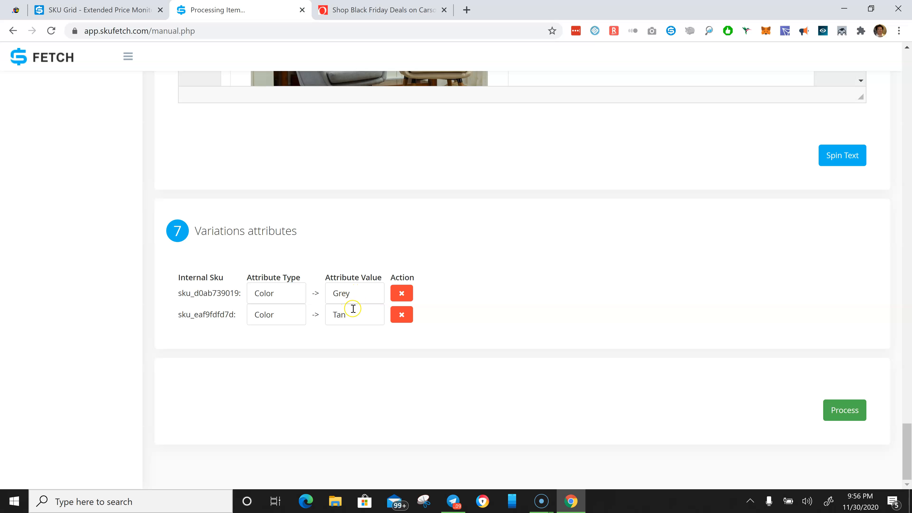
click(355, 291)
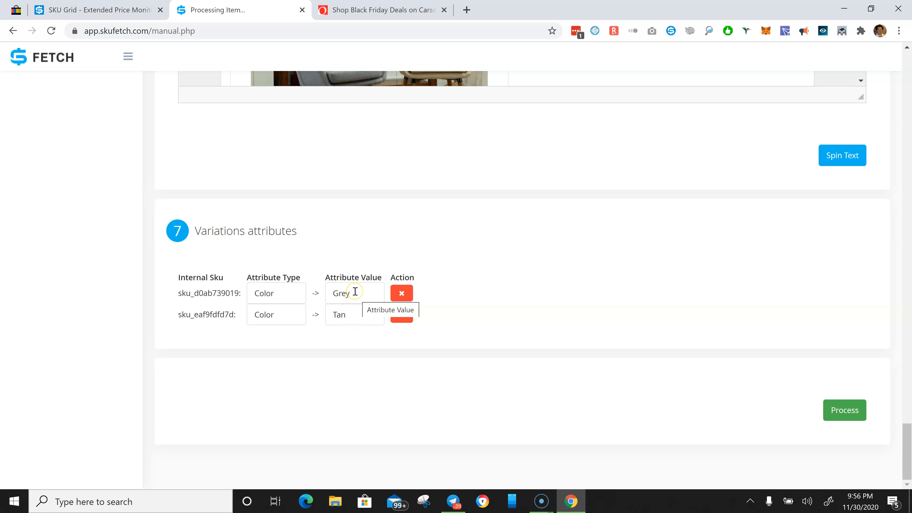
click(363, 295)
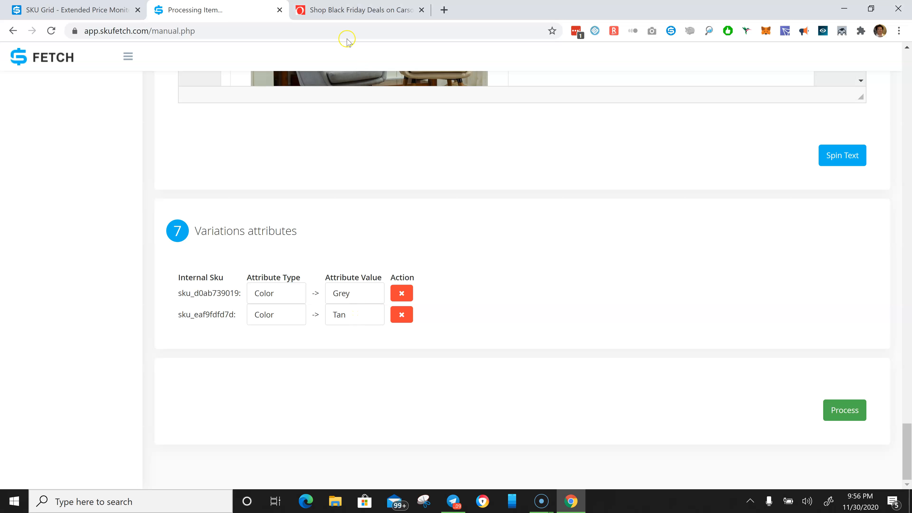
click(351, 14)
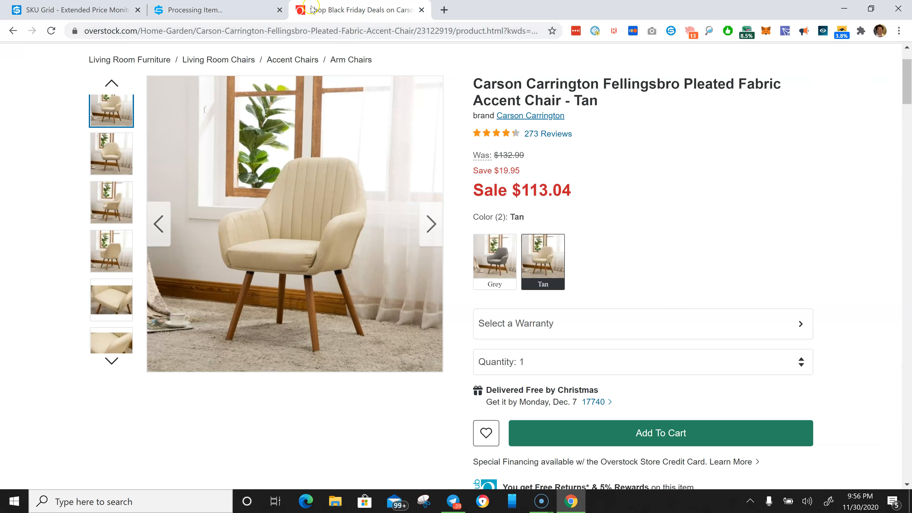
click(219, 11)
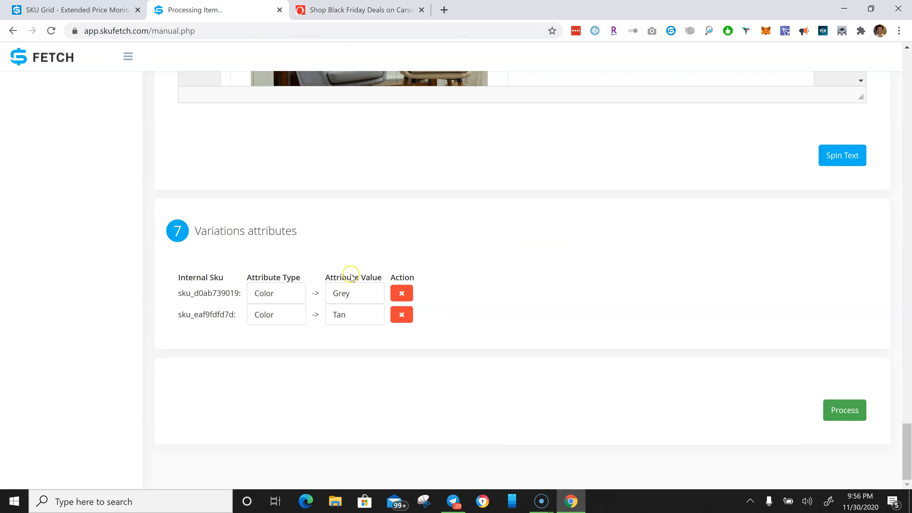
click(88, 10)
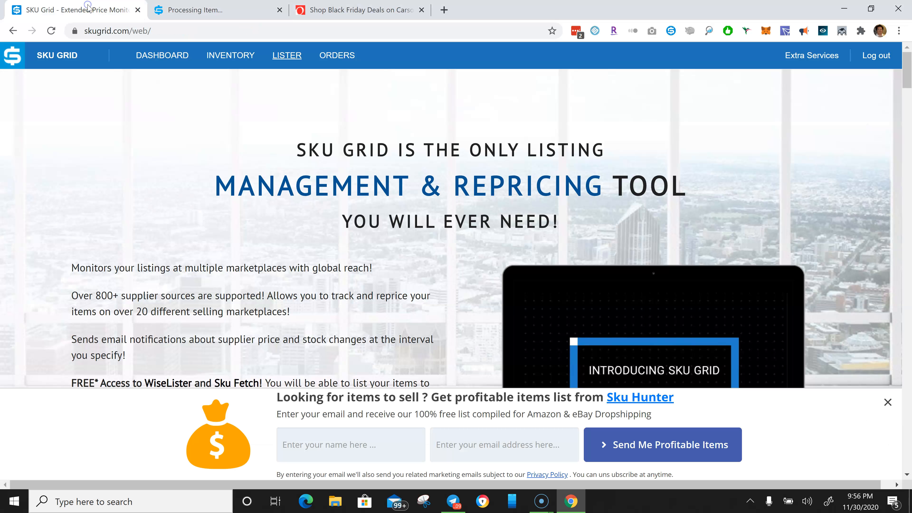
click(227, 13)
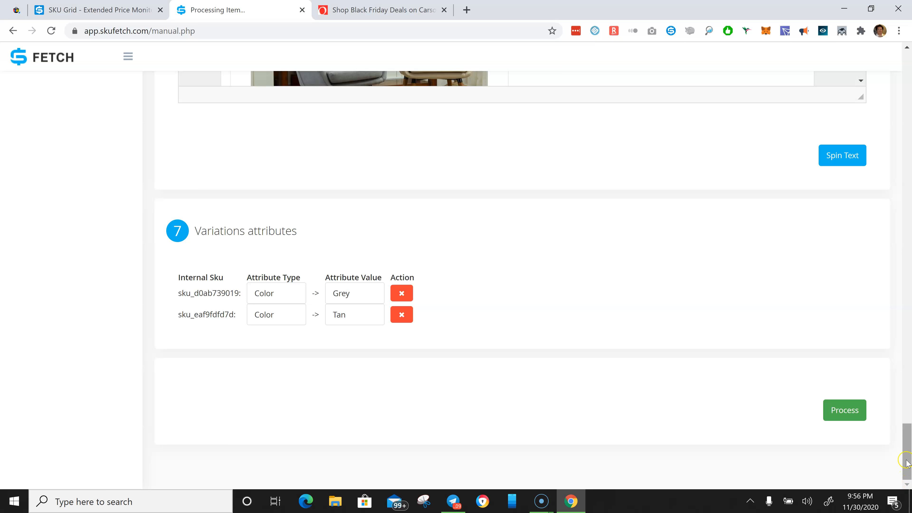
- Scroll through the product description text and features list in the description editor
scroll(896, 413, up, 5)
scroll(892, 419, up, 3)
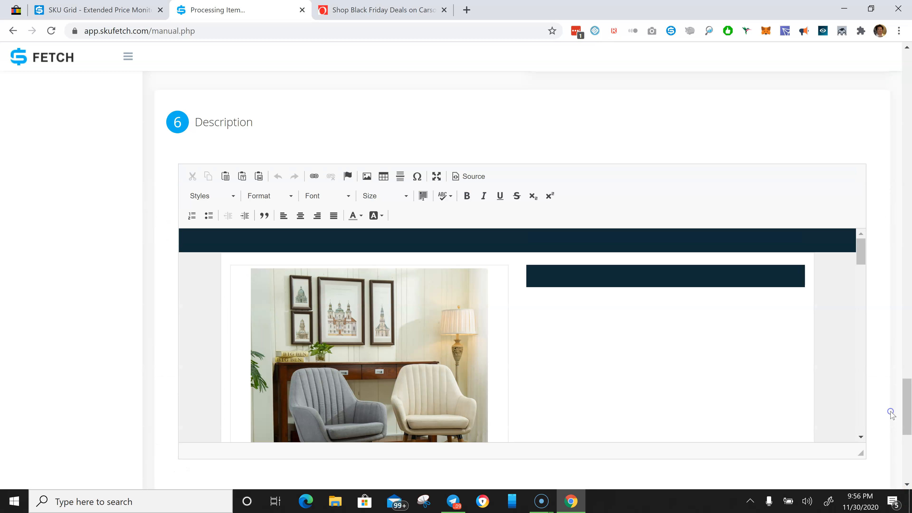
drag(861, 256, 857, 301)
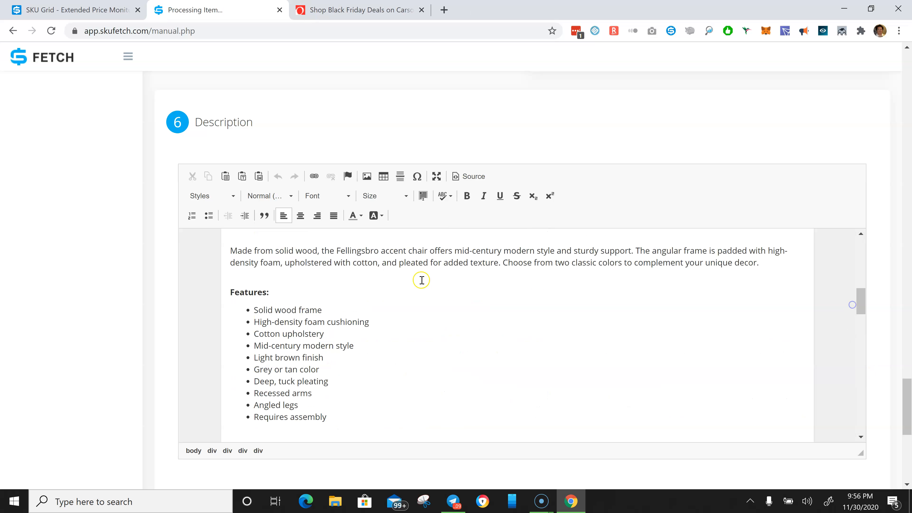
click(637, 251)
click(862, 311)
drag(862, 311, 853, 257)
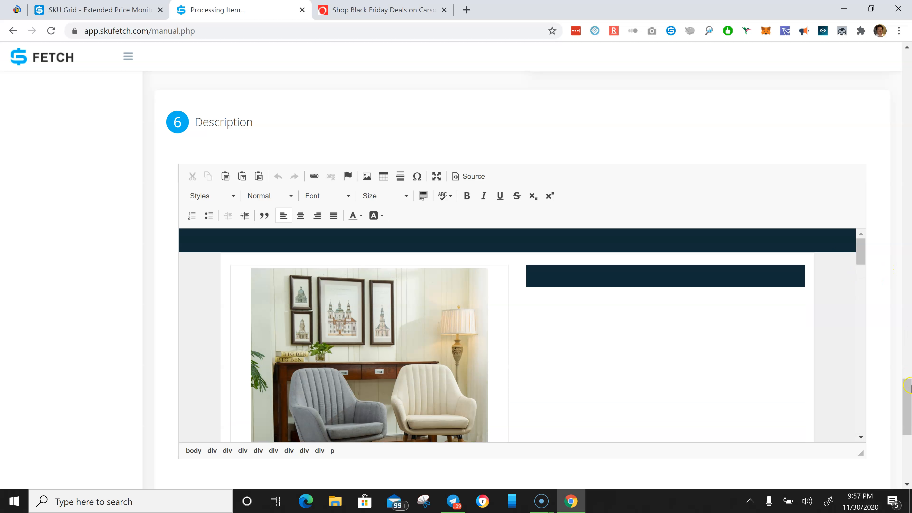
- Scroll through the whole form to review item specifics, gallery selections, variation attributes and listing information
drag(908, 410, 905, 150)
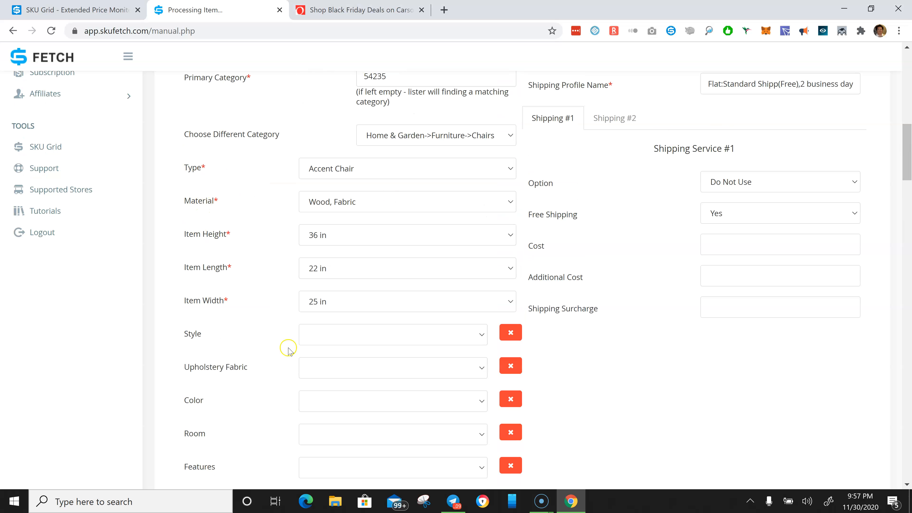
drag(906, 164, 907, 433)
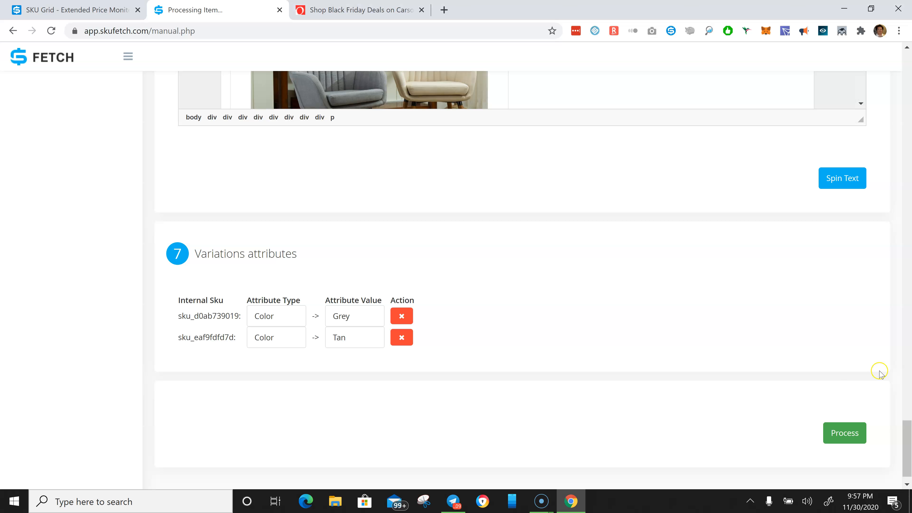
drag(904, 438, 894, 301)
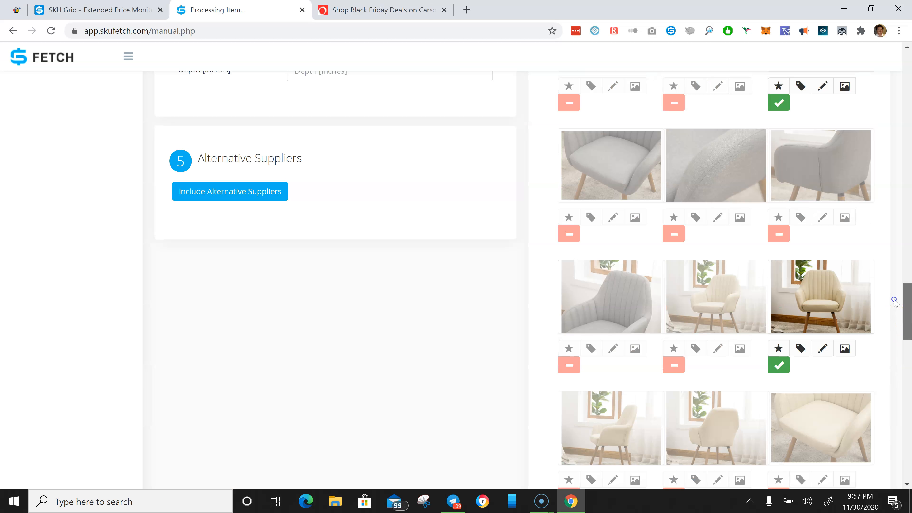
drag(894, 301, 909, 291)
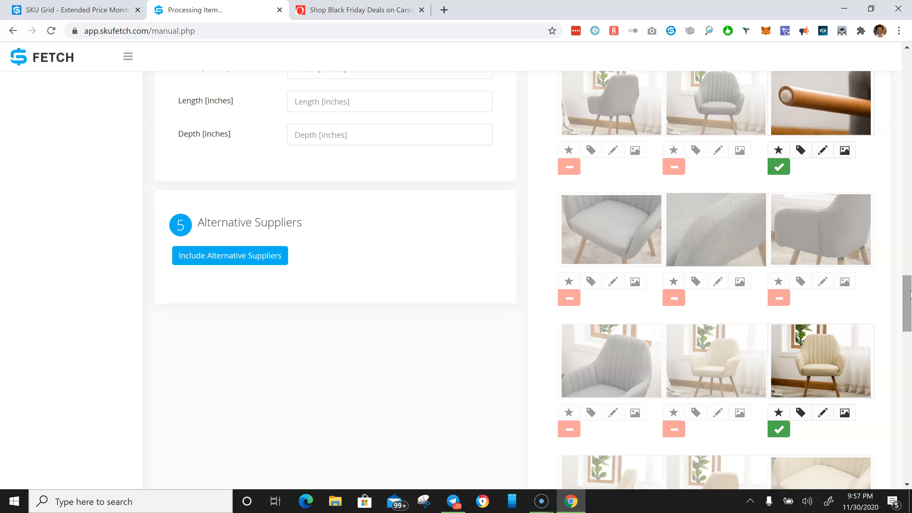
drag(910, 293, 869, 56)
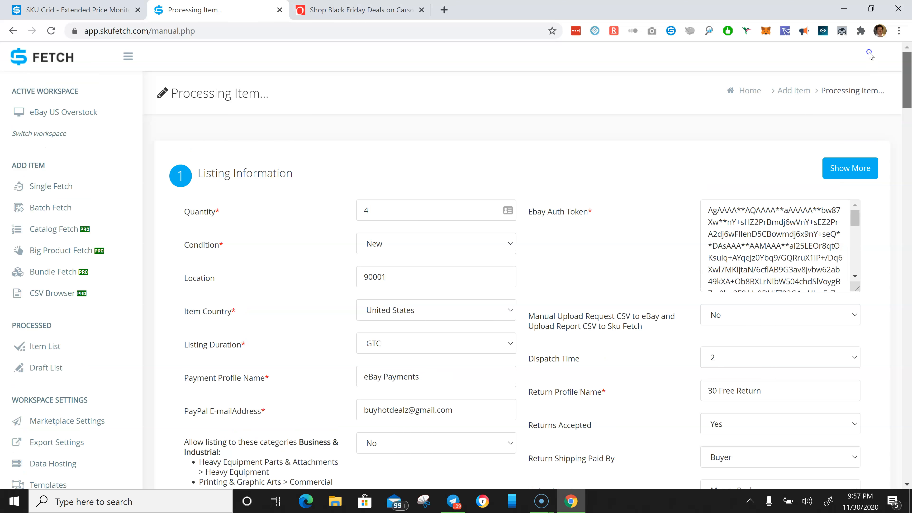
mouse_move(870, 54)
mouse_down()
mouse_move(909, 106)
mouse_move(910, 244)
mouse_move(882, 61)
mouse_up()
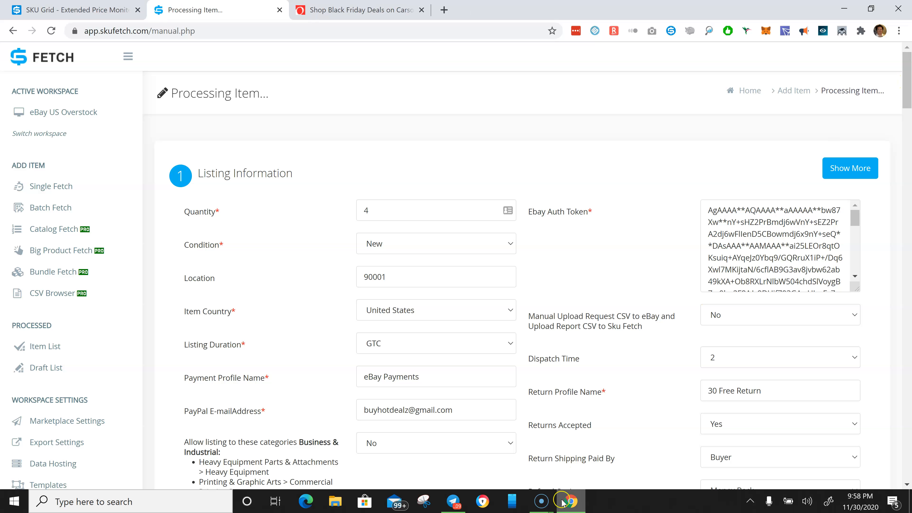
mouse_move(546, 505)
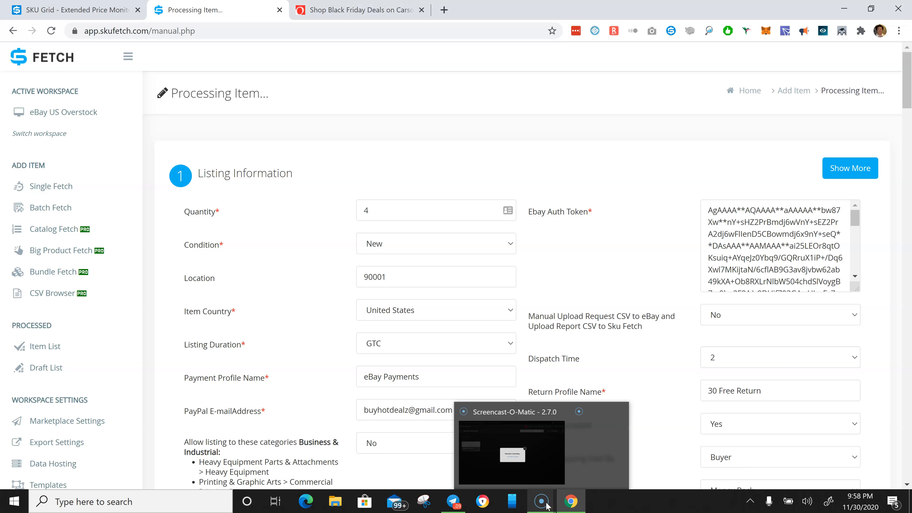